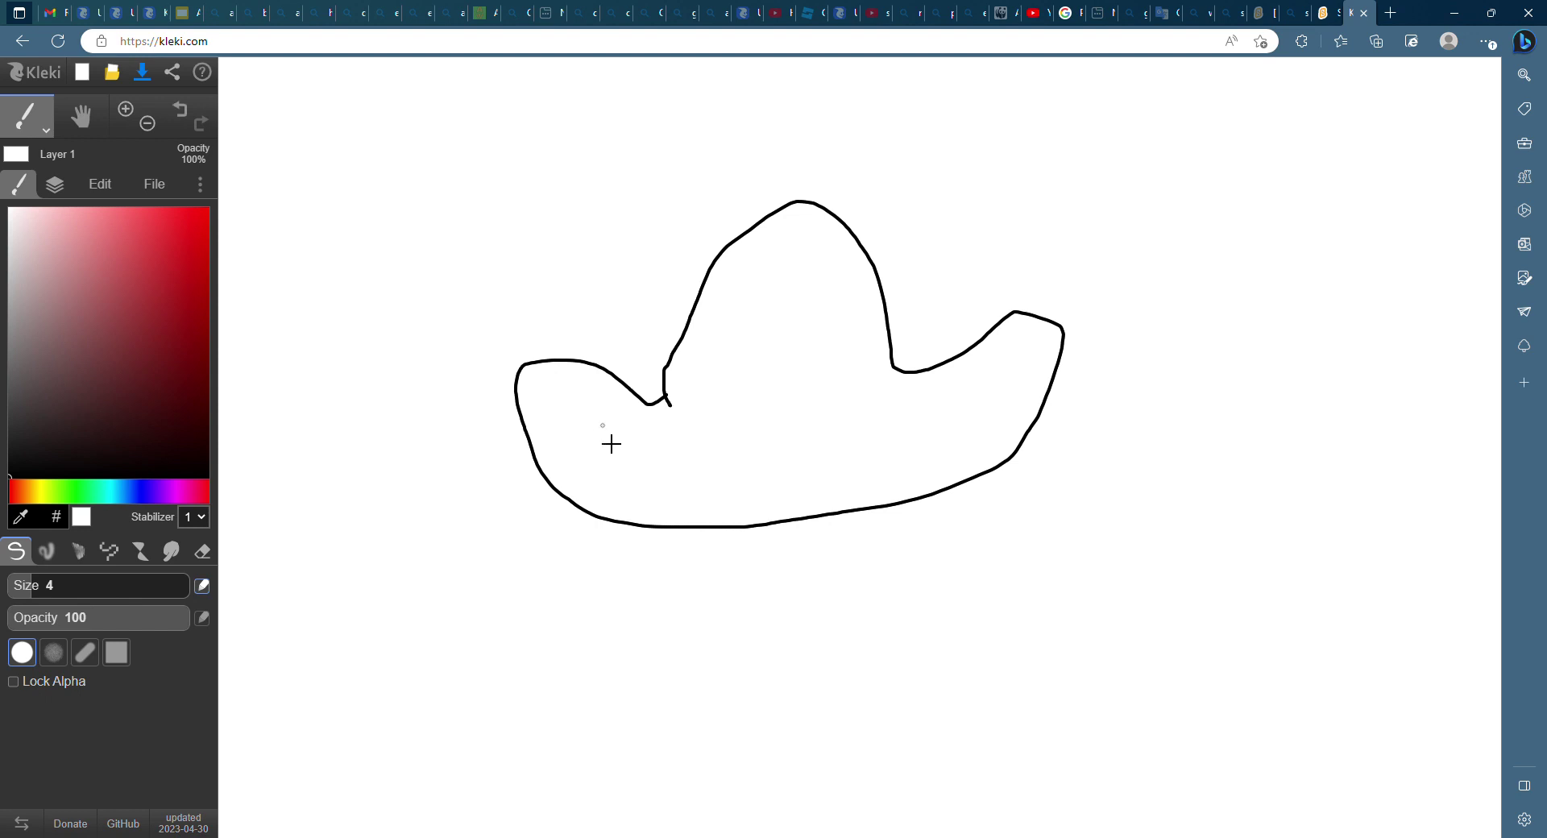
- Draw a wide smiling mouth with corner creases and three hanging teeth, plus a long nose with two nostrils
mouse_move(569, 397)
left_mouse_down()
mouse_move(670, 498)
mouse_move(822, 487)
mouse_move(971, 417)
mouse_move(1023, 366)
mouse_move(1050, 368)
left_mouse_up()
left_click_drag(548, 391, 579, 387)
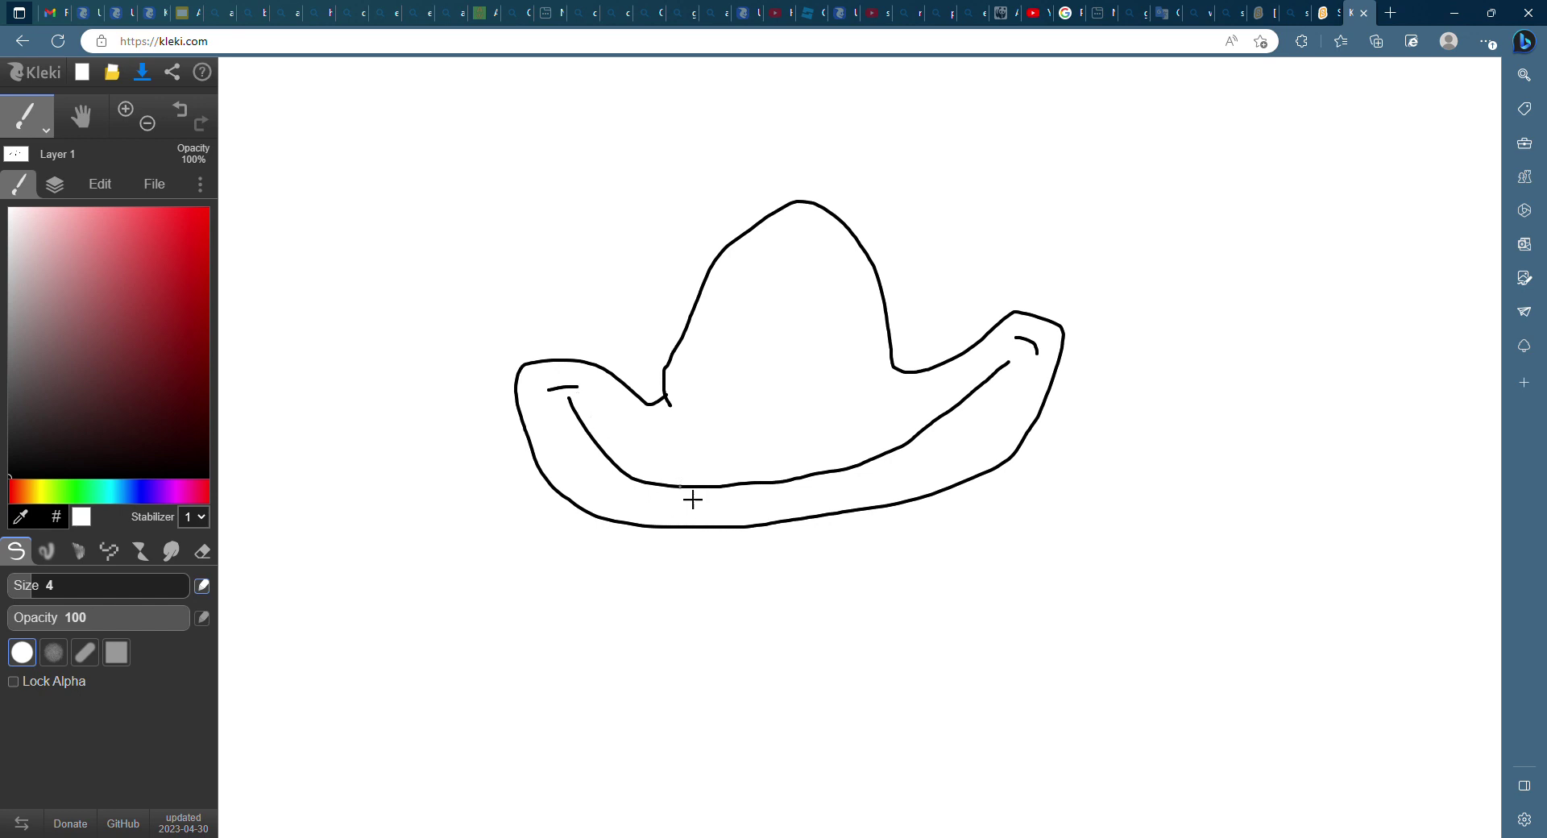
mouse_move(682, 487)
left_mouse_down()
mouse_move(710, 524)
mouse_move(737, 499)
mouse_move(780, 514)
mouse_move(786, 496)
mouse_move(816, 484)
left_mouse_up()
mouse_move(748, 327)
left_mouse_down()
mouse_move(713, 418)
mouse_move(778, 423)
mouse_move(804, 404)
mouse_move(809, 305)
left_mouse_up()
left_click(725, 406)
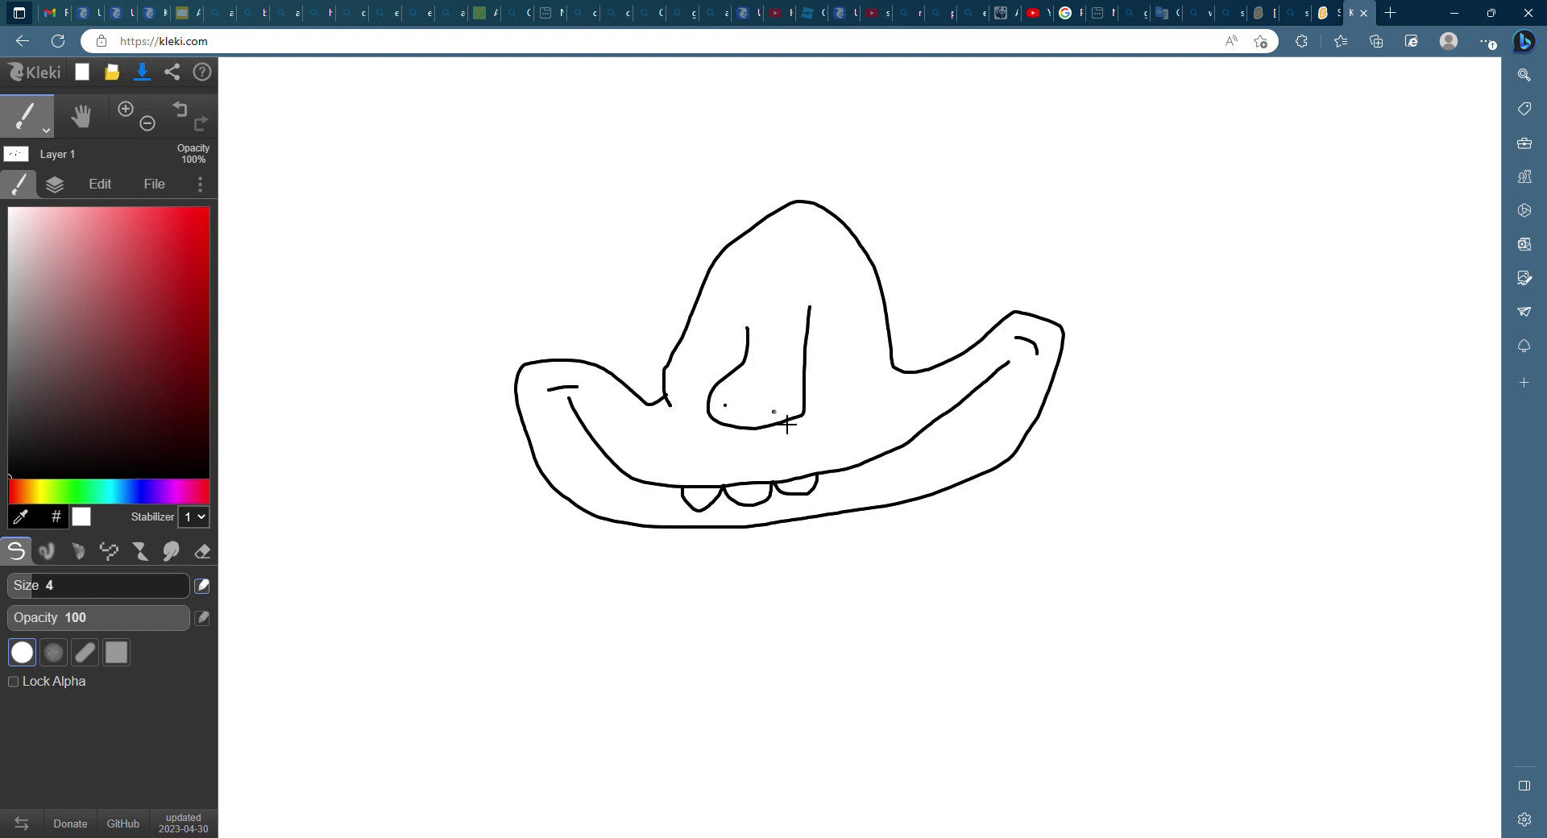
left_click(835, 292)
left_click_drag(828, 286, 845, 290)
left_click(187, 117)
left_click(187, 117)
- Draw two dot eyes with short eyebrows on either side of the nose, using a brush size of 5.8
left_click_drag(81, 585, 89, 585)
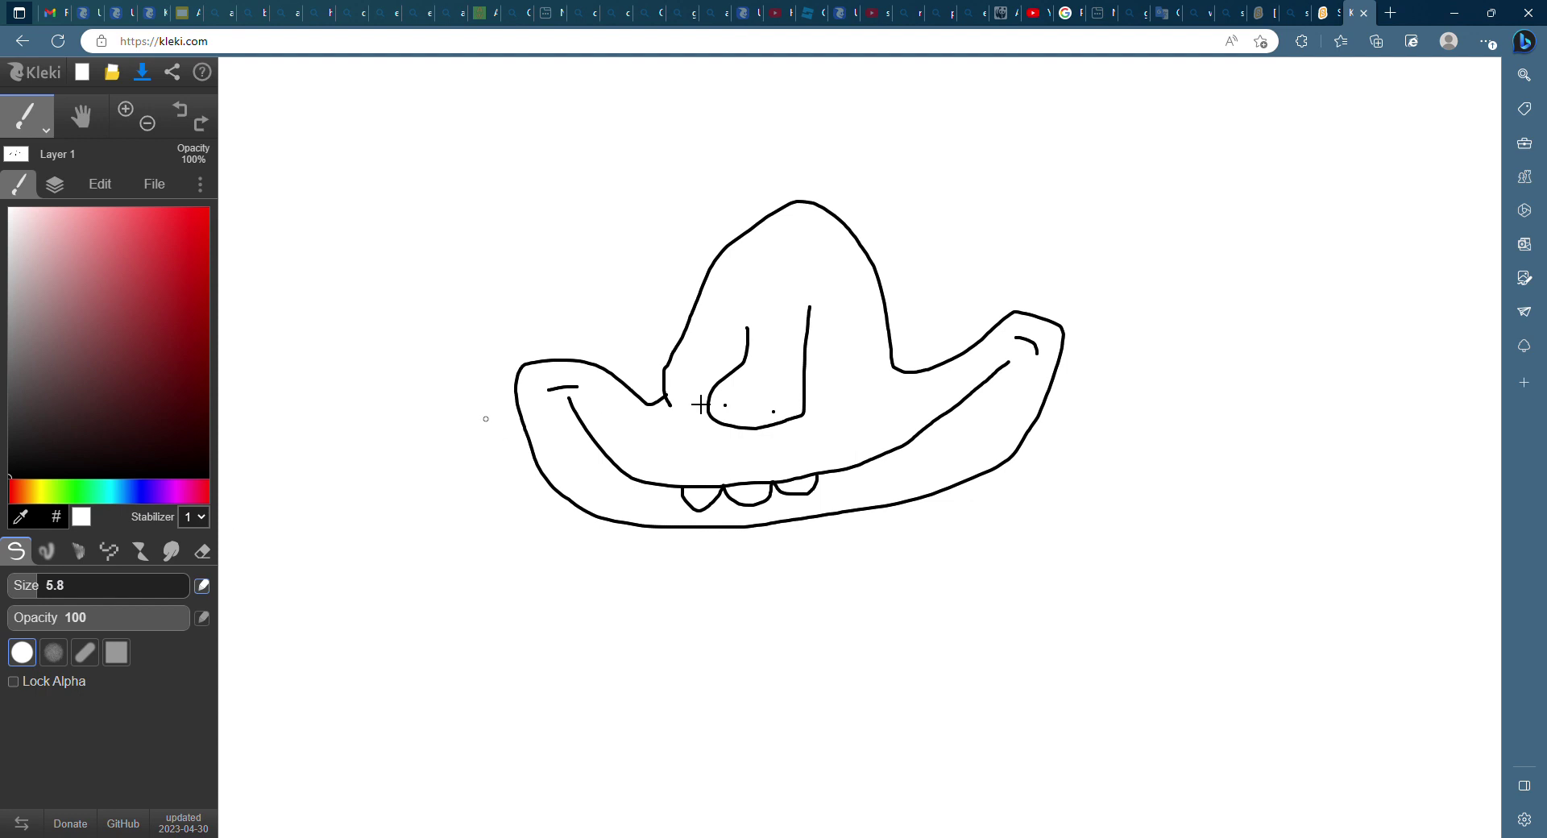
left_click(841, 305)
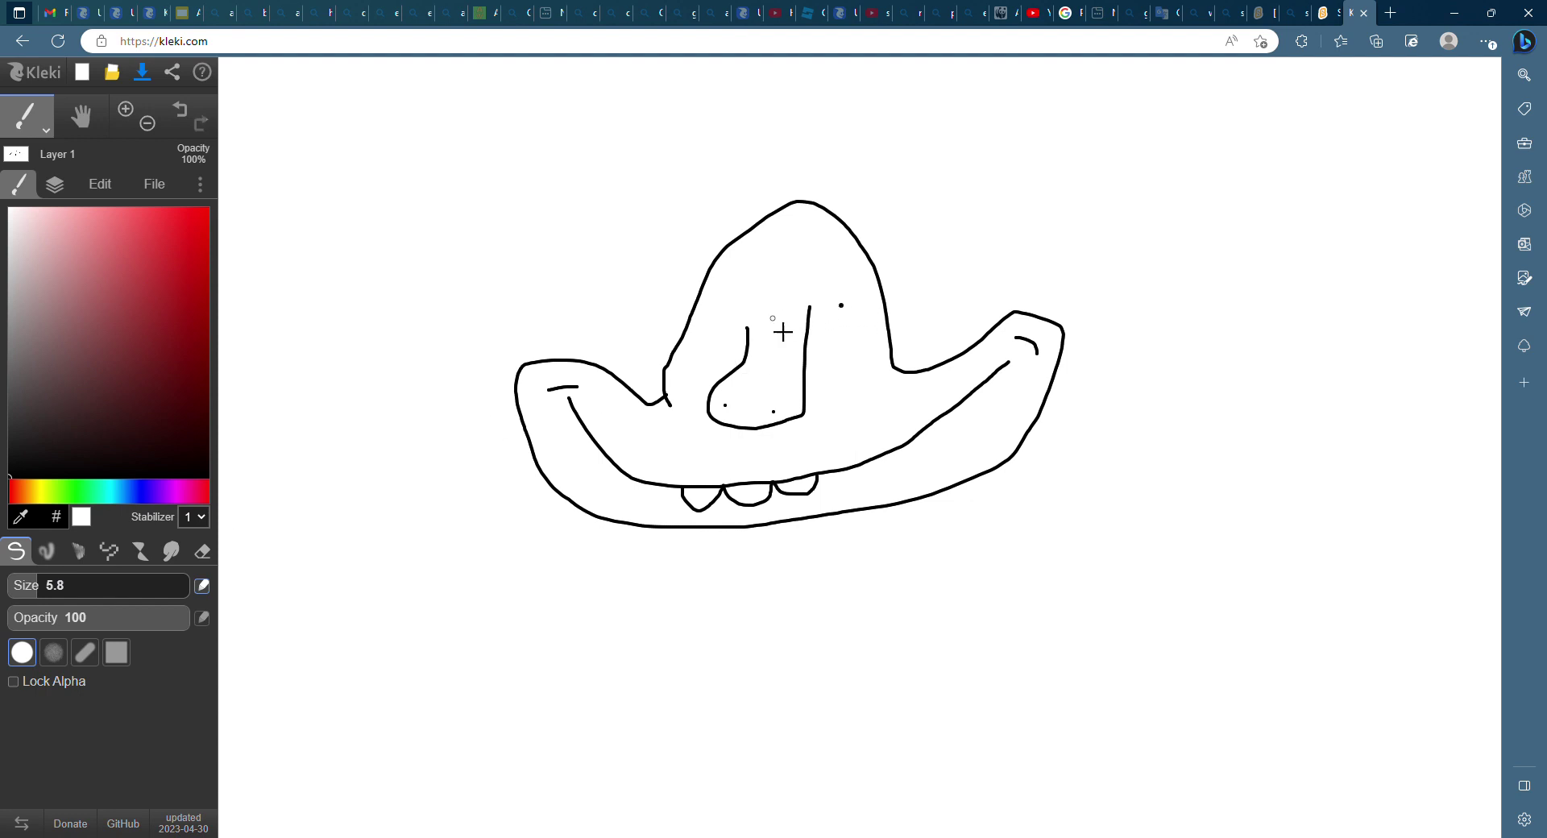
left_click_drag(716, 301, 732, 304)
left_click(721, 320)
left_click_drag(833, 283, 854, 280)
- Reset the brush size to 4 and draw a two-pointed tuft of hair on top of the head
left_click_drag(43, 593, 47, 587)
mouse_move(709, 265)
left_mouse_down()
mouse_move(626, 158)
mouse_move(724, 201)
mouse_move(753, 100)
mouse_move(781, 166)
mouse_move(782, 229)
left_mouse_up()
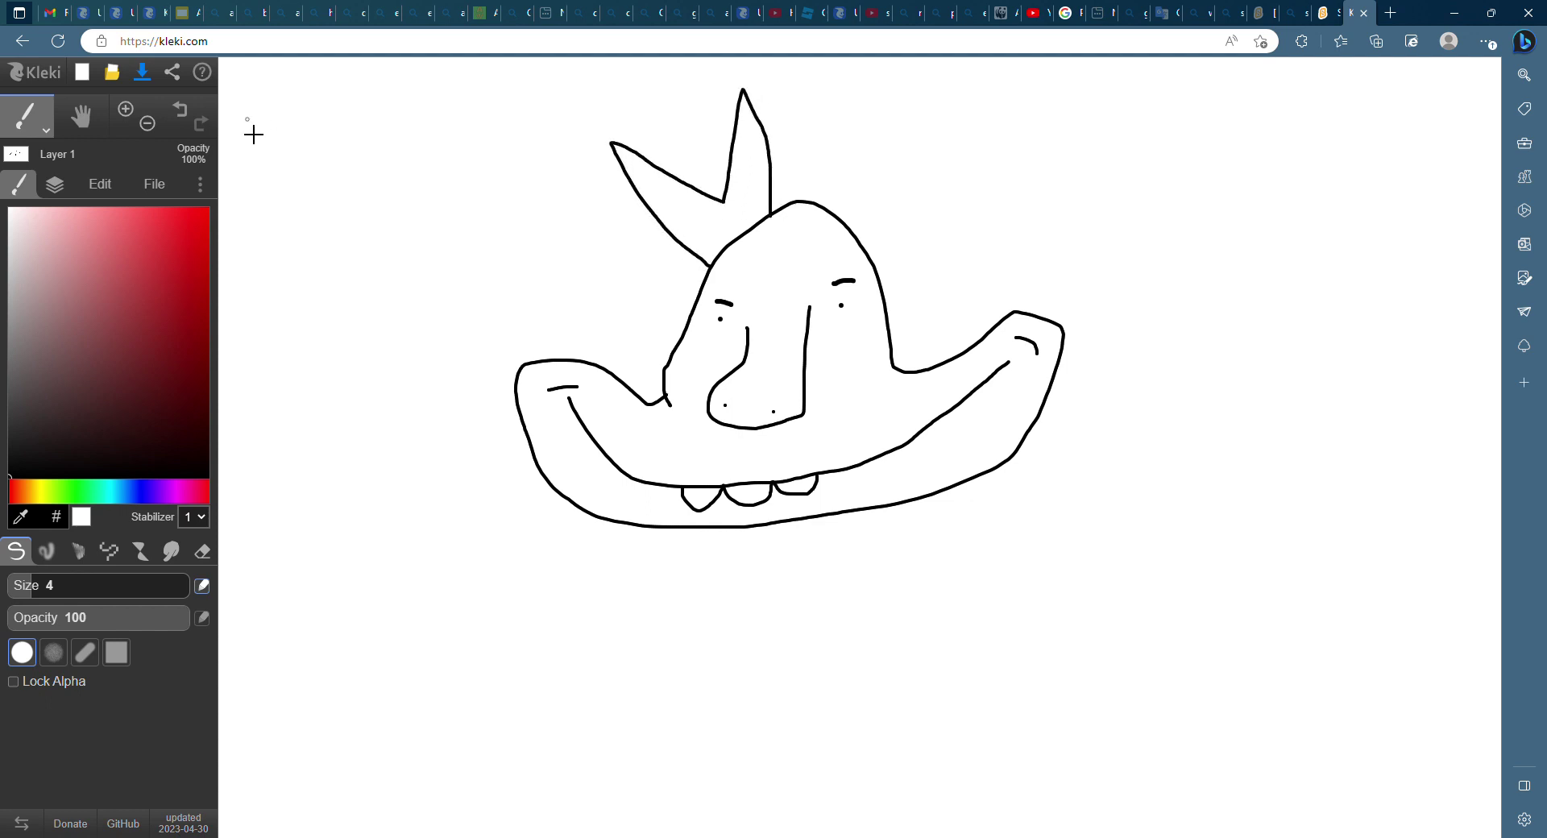
left_click(181, 115)
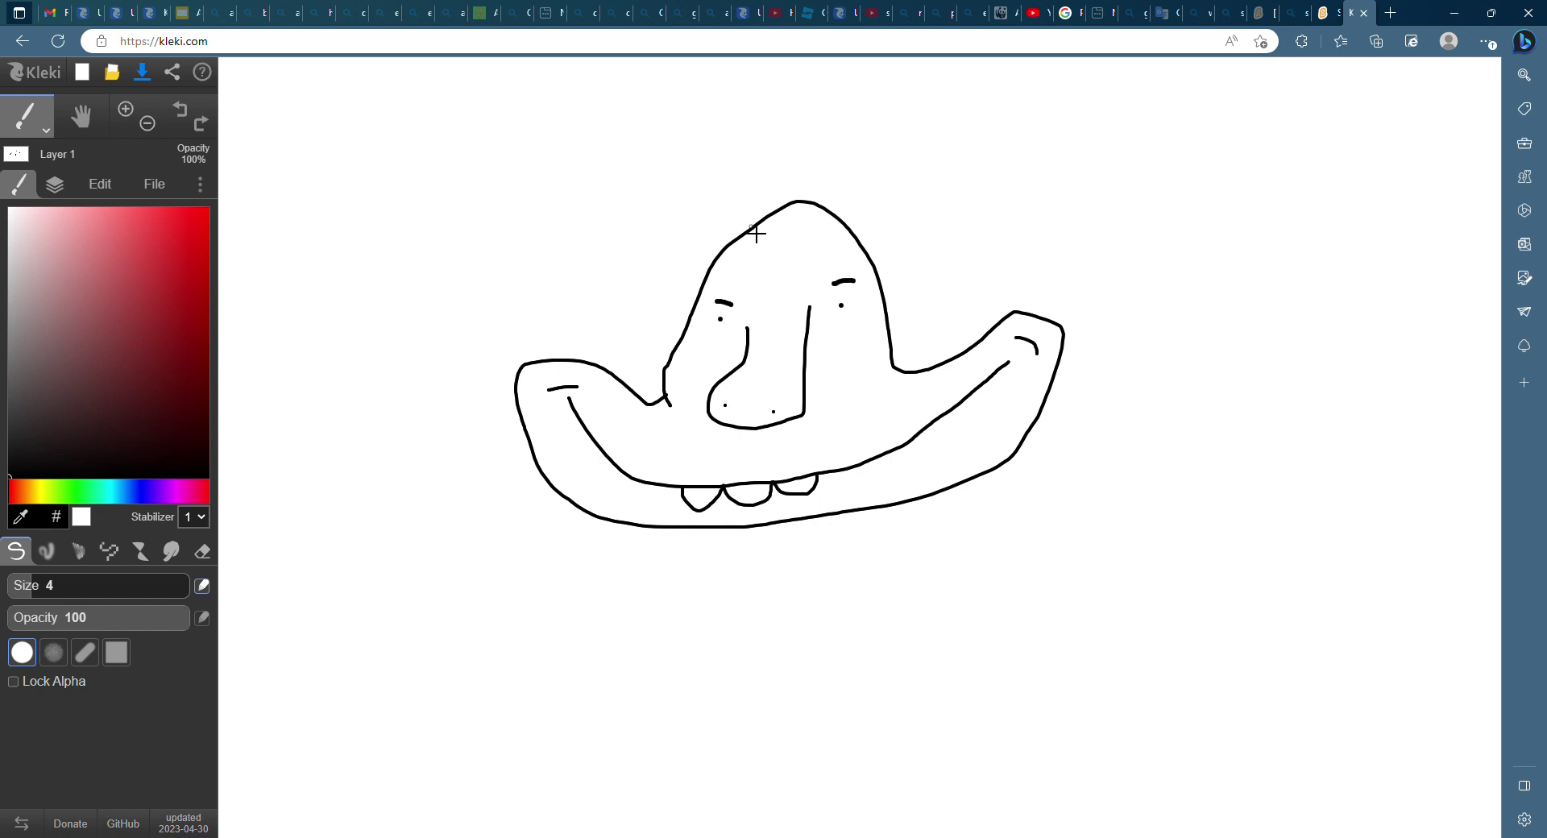
mouse_move(756, 234)
left_mouse_down()
mouse_move(676, 131)
mouse_move(773, 213)
mouse_move(845, 95)
mouse_move(802, 203)
left_mouse_up()
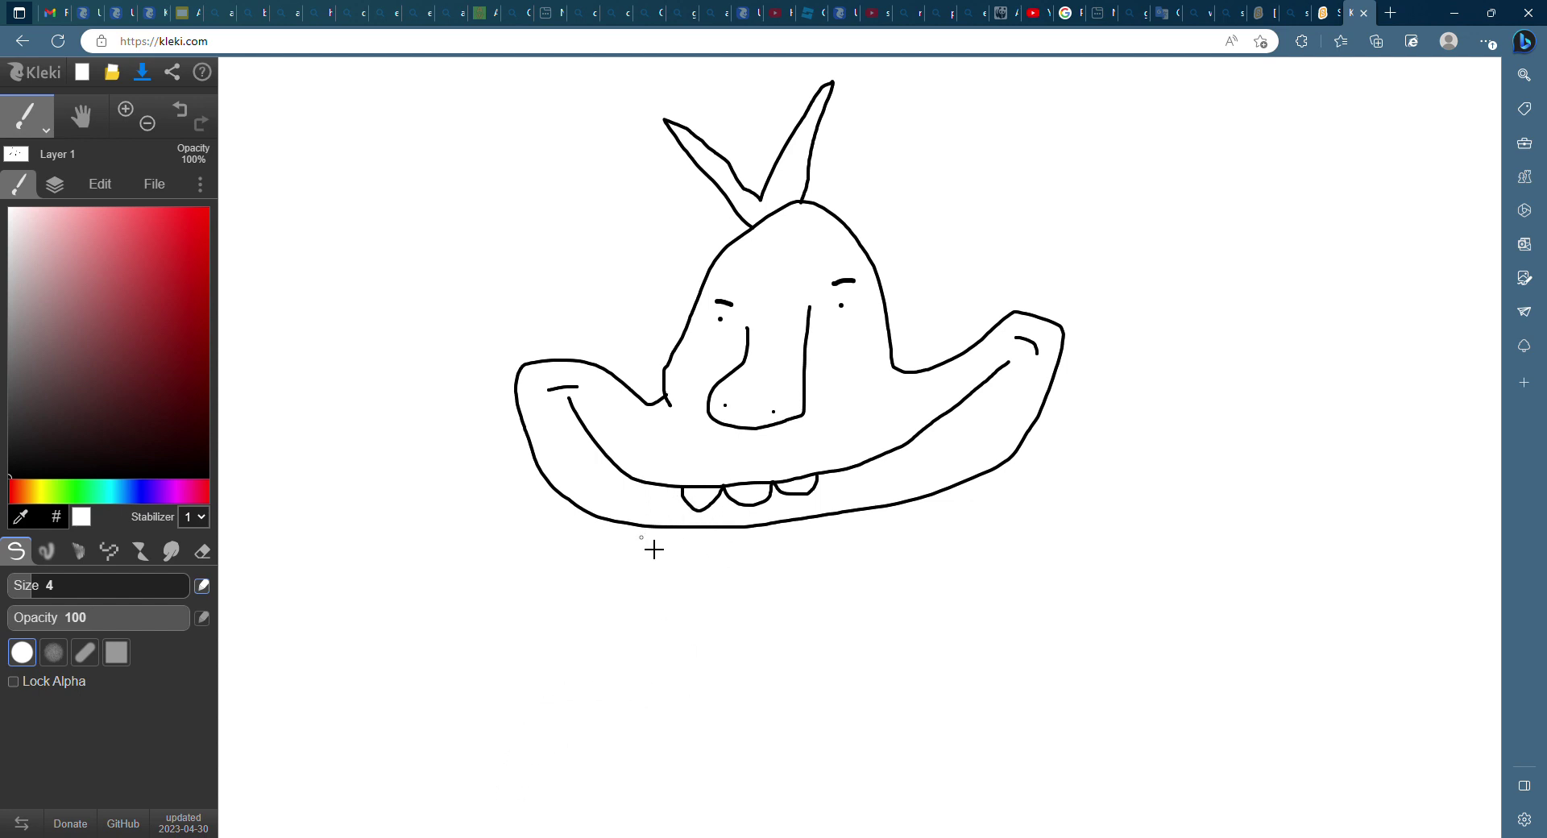
- Draw a rounded body with a raised open-handed arm on the right and a looped arm with its fist at the body's left edge
mouse_move(642, 521)
left_mouse_down()
mouse_move(631, 681)
mouse_move(703, 718)
mouse_move(885, 734)
mouse_move(1001, 696)
mouse_move(923, 510)
mouse_move(1024, 599)
mouse_move(1075, 564)
mouse_move(1119, 493)
mouse_move(1105, 435)
mouse_move(1114, 317)
mouse_move(1081, 299)
mouse_move(1127, 307)
mouse_move(1113, 196)
mouse_move(1133, 189)
mouse_move(1145, 296)
mouse_move(1162, 175)
mouse_move(1163, 299)
mouse_move(1206, 187)
mouse_move(1215, 258)
mouse_move(1186, 307)
mouse_move(1275, 322)
mouse_move(1137, 329)
mouse_move(1123, 421)
mouse_move(1136, 504)
mouse_move(1095, 571)
mouse_move(1036, 618)
mouse_move(959, 597)
left_mouse_up()
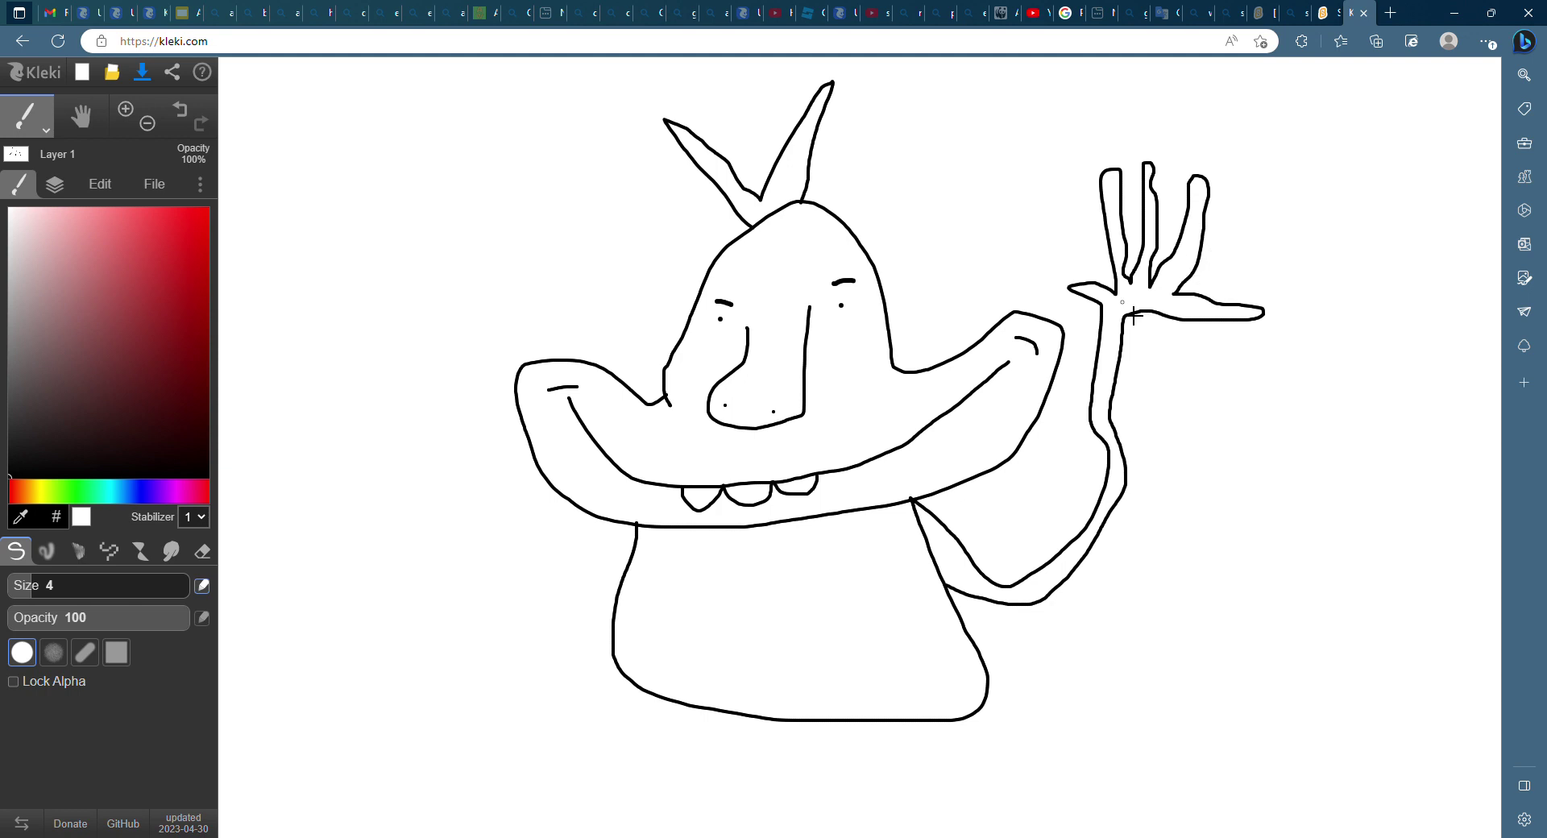
left_click_drag(1116, 326, 1131, 327)
mouse_move(649, 542)
left_mouse_down()
mouse_move(553, 573)
mouse_move(540, 658)
mouse_move(518, 682)
mouse_move(470, 680)
mouse_move(458, 629)
mouse_move(545, 632)
mouse_move(523, 617)
mouse_move(589, 612)
mouse_move(621, 632)
mouse_move(638, 603)
mouse_move(599, 578)
mouse_move(603, 601)
mouse_move(583, 614)
mouse_move(457, 595)
mouse_move(533, 691)
mouse_move(546, 631)
left_mouse_up()
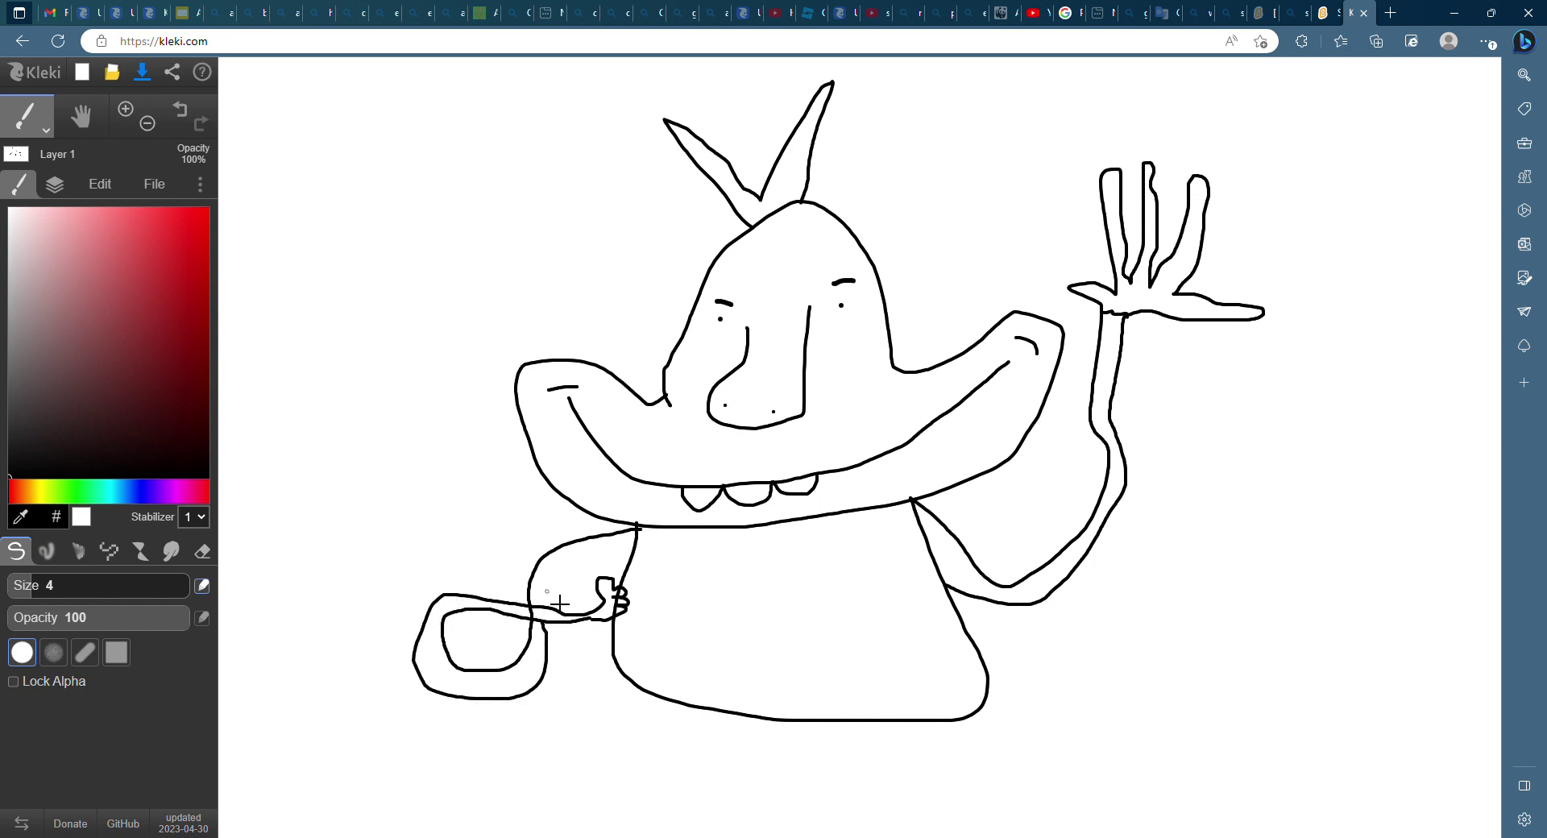
mouse_move(554, 619)
left_mouse_down()
mouse_move(574, 575)
mouse_move(644, 563)
left_mouse_up()
- Erase the overlapping lines where the looped arm crosses itself, using an eraser size of 5.2
left_click(203, 551)
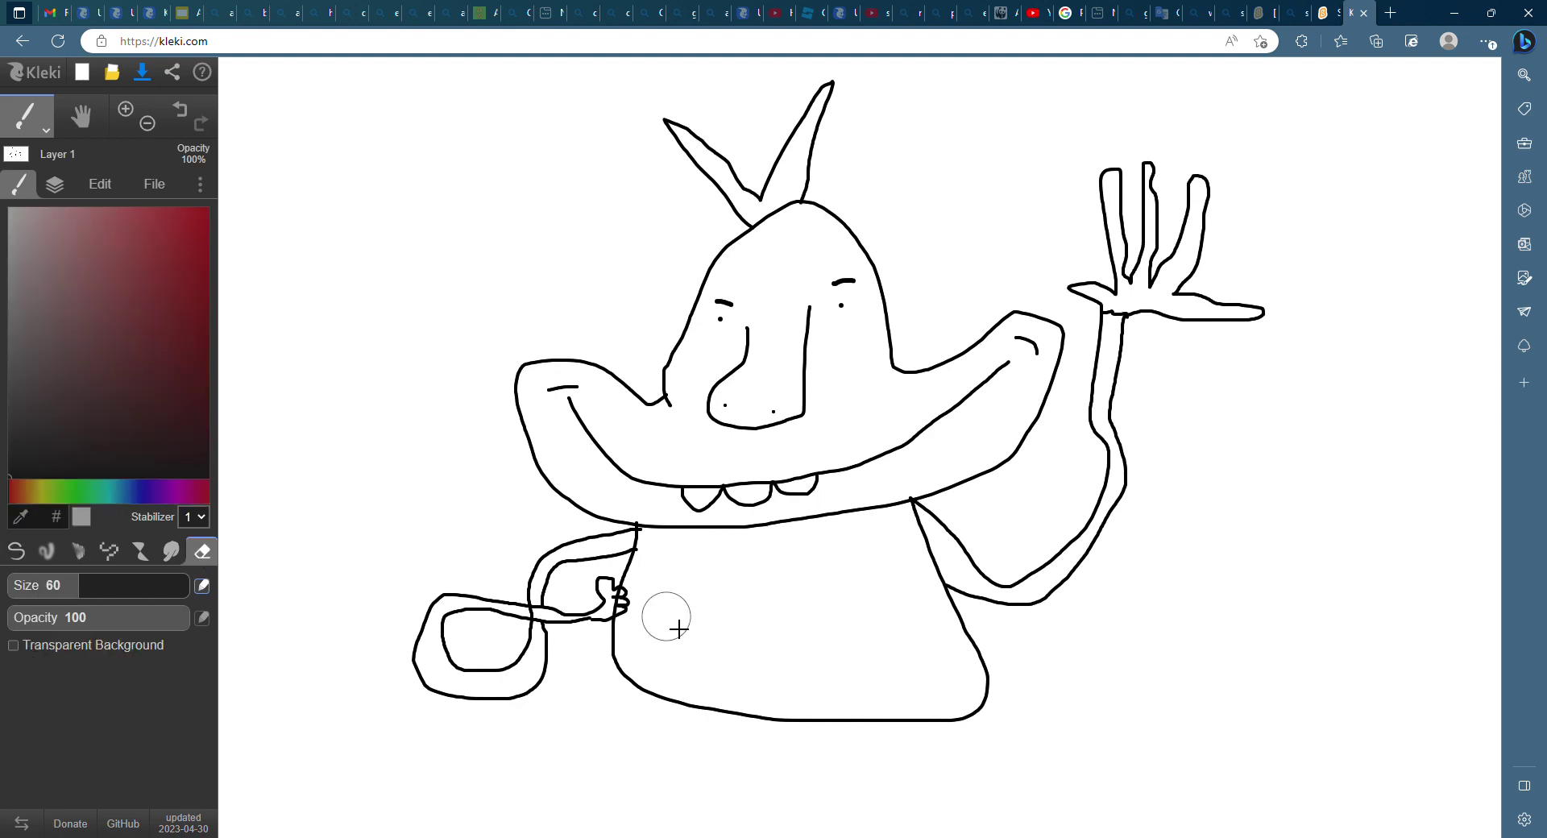
scroll(673, 621, "up", 3)
left_click_drag(125, 579, 56, 585)
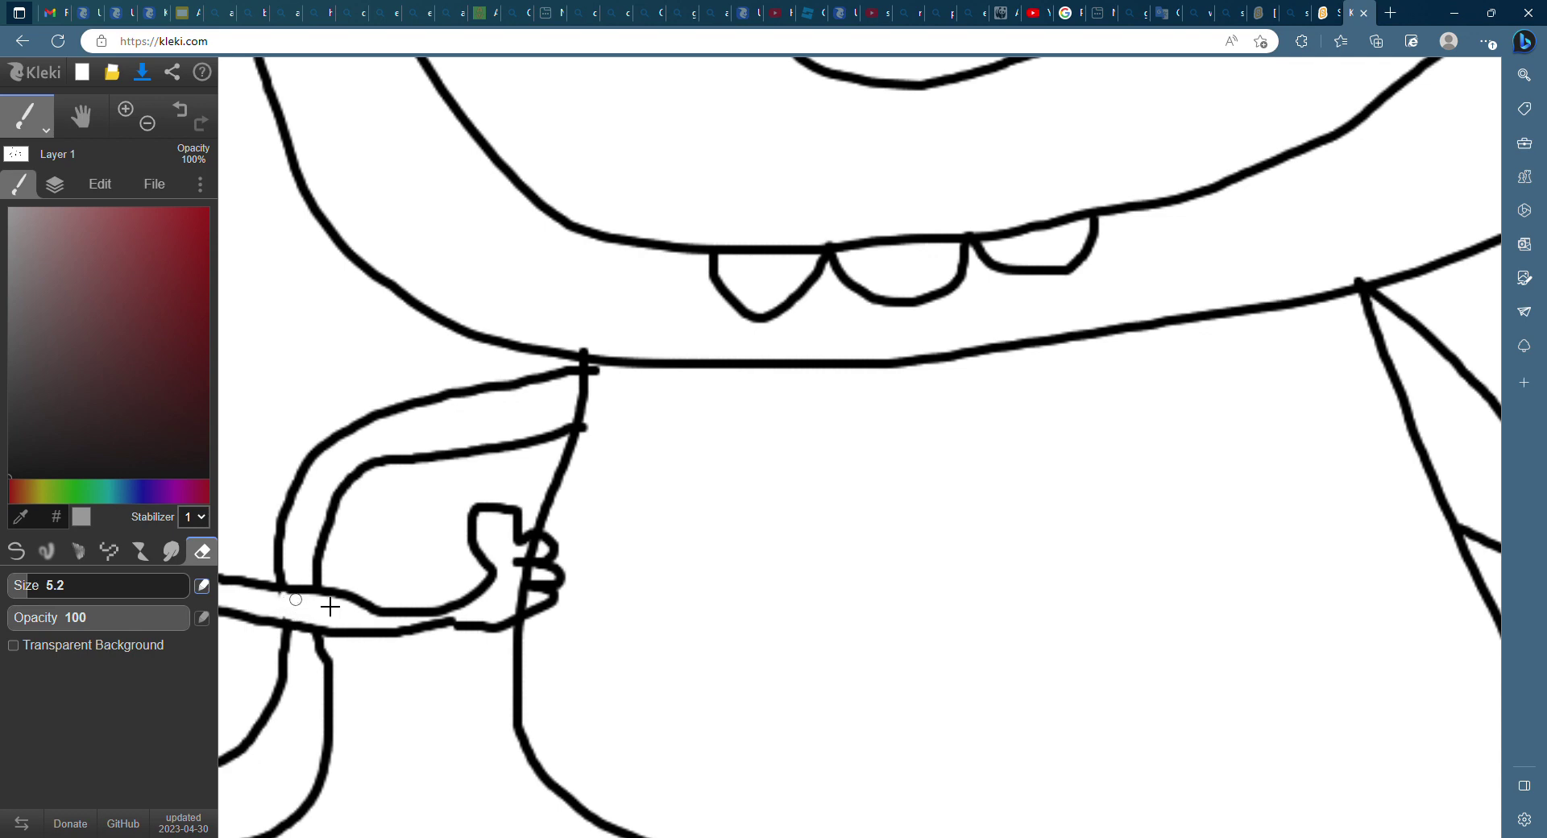
scroll(495, 556, "down", 5)
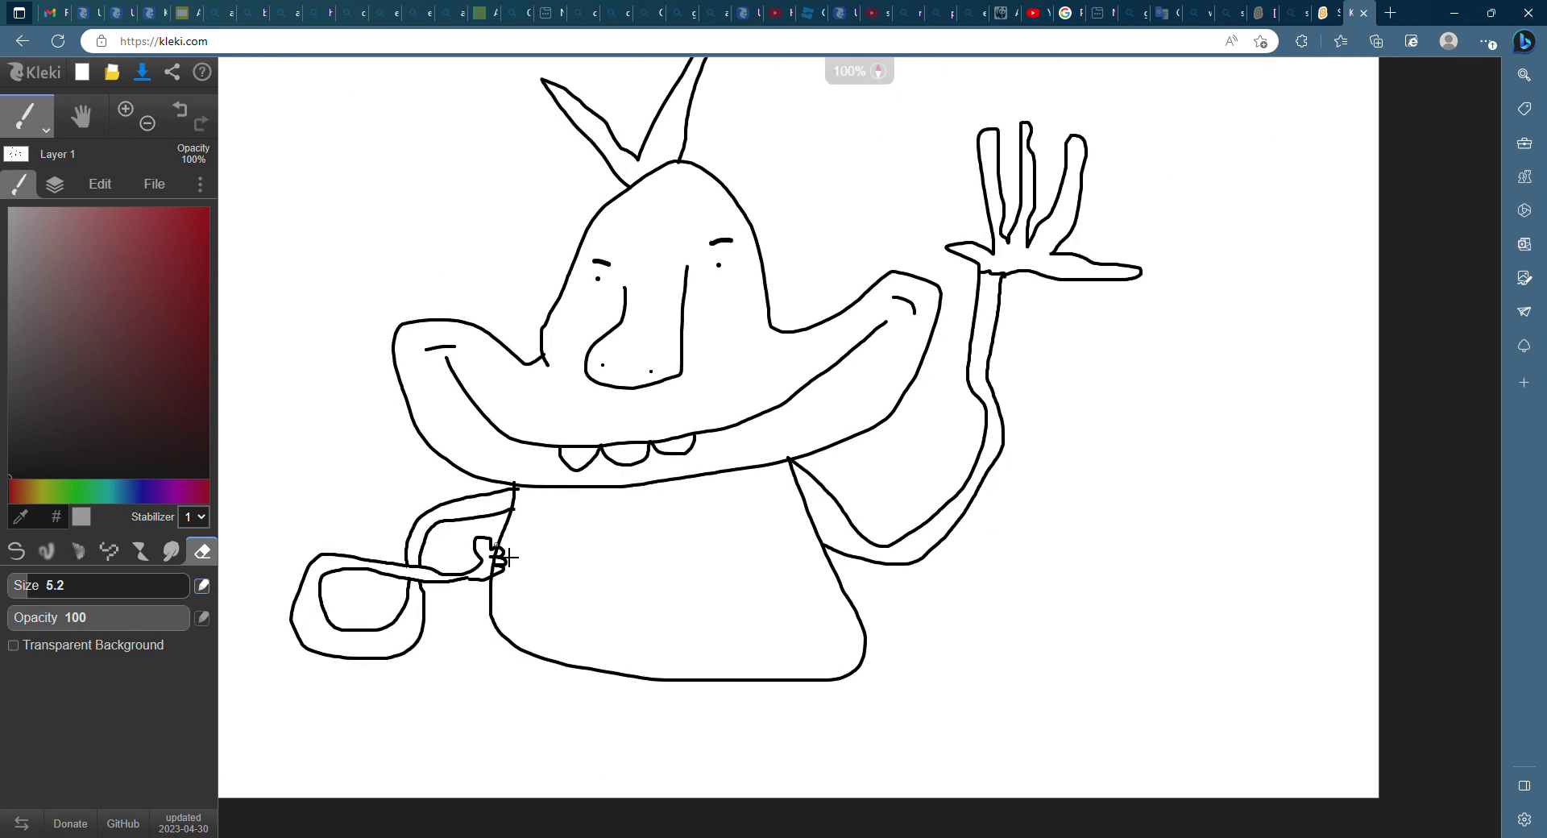
scroll(500, 562, "up", 3)
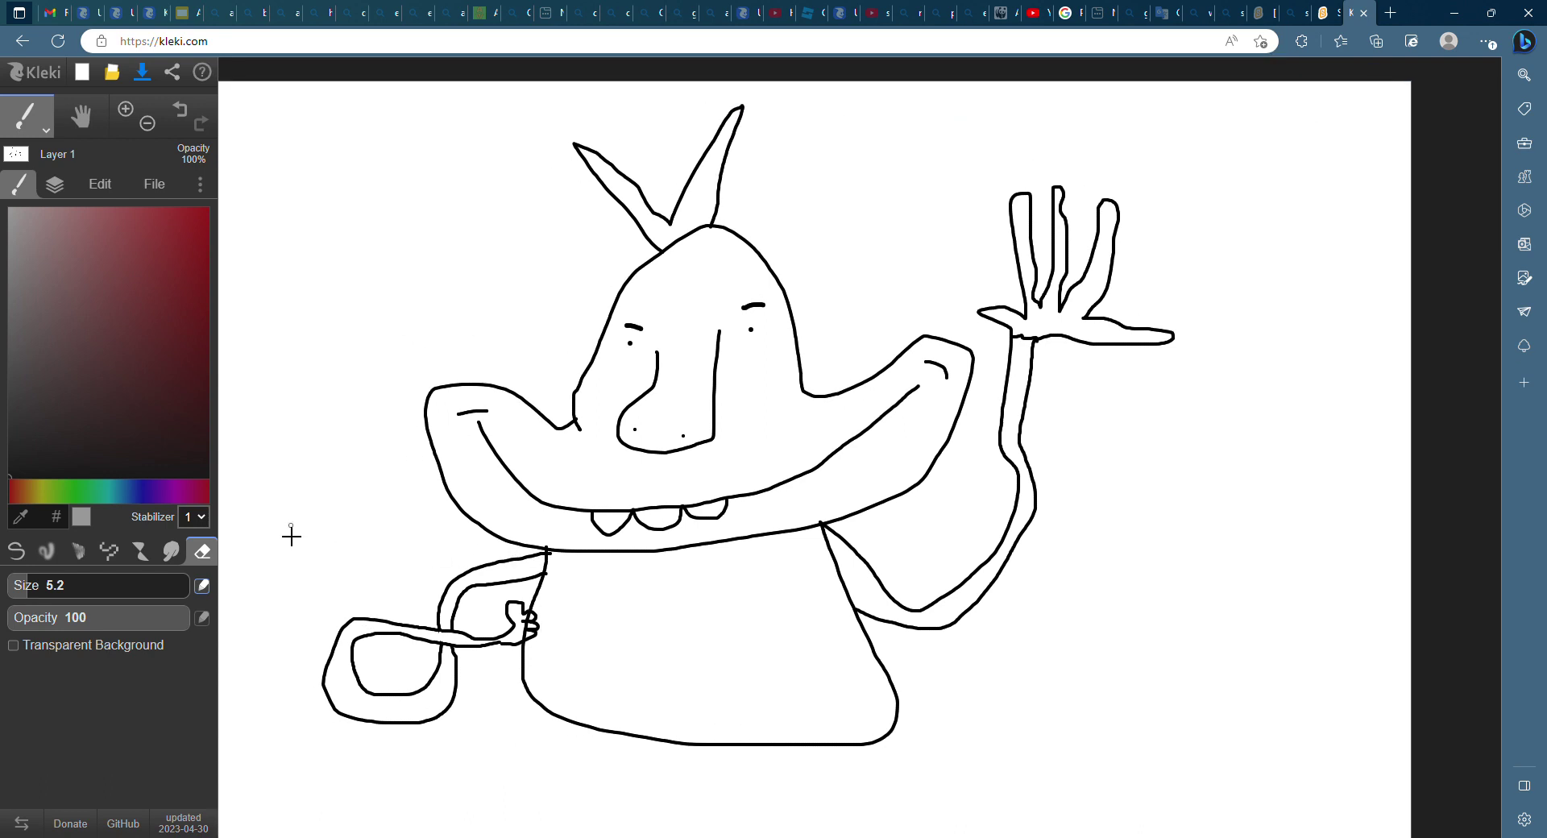
- With the pen brush, draw two short legs with feet under the body and two crease lines near the body's lower edge
left_click(16, 551)
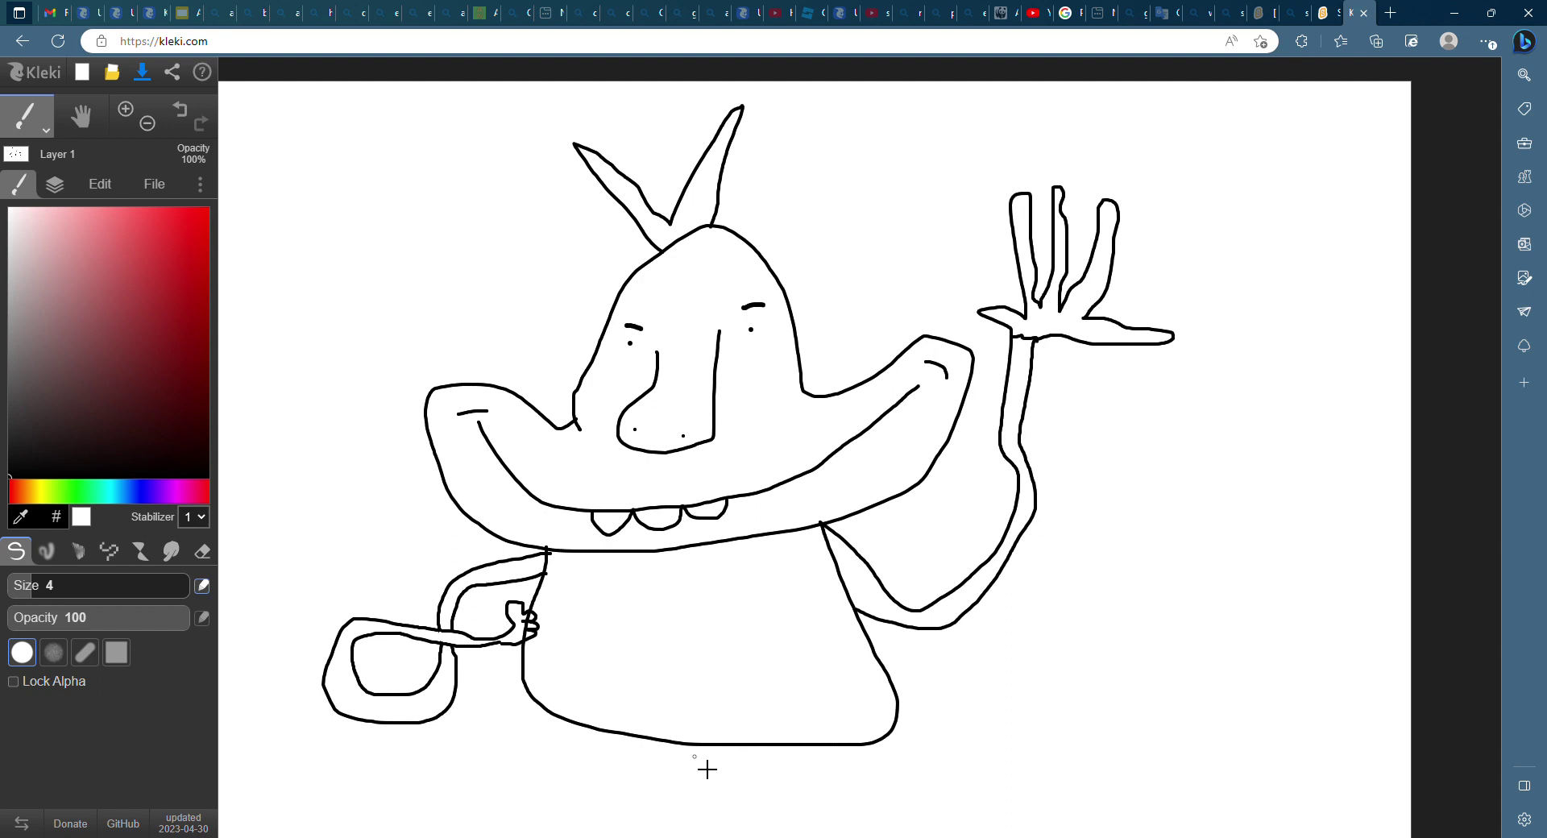
scroll(706, 769, "down", 2)
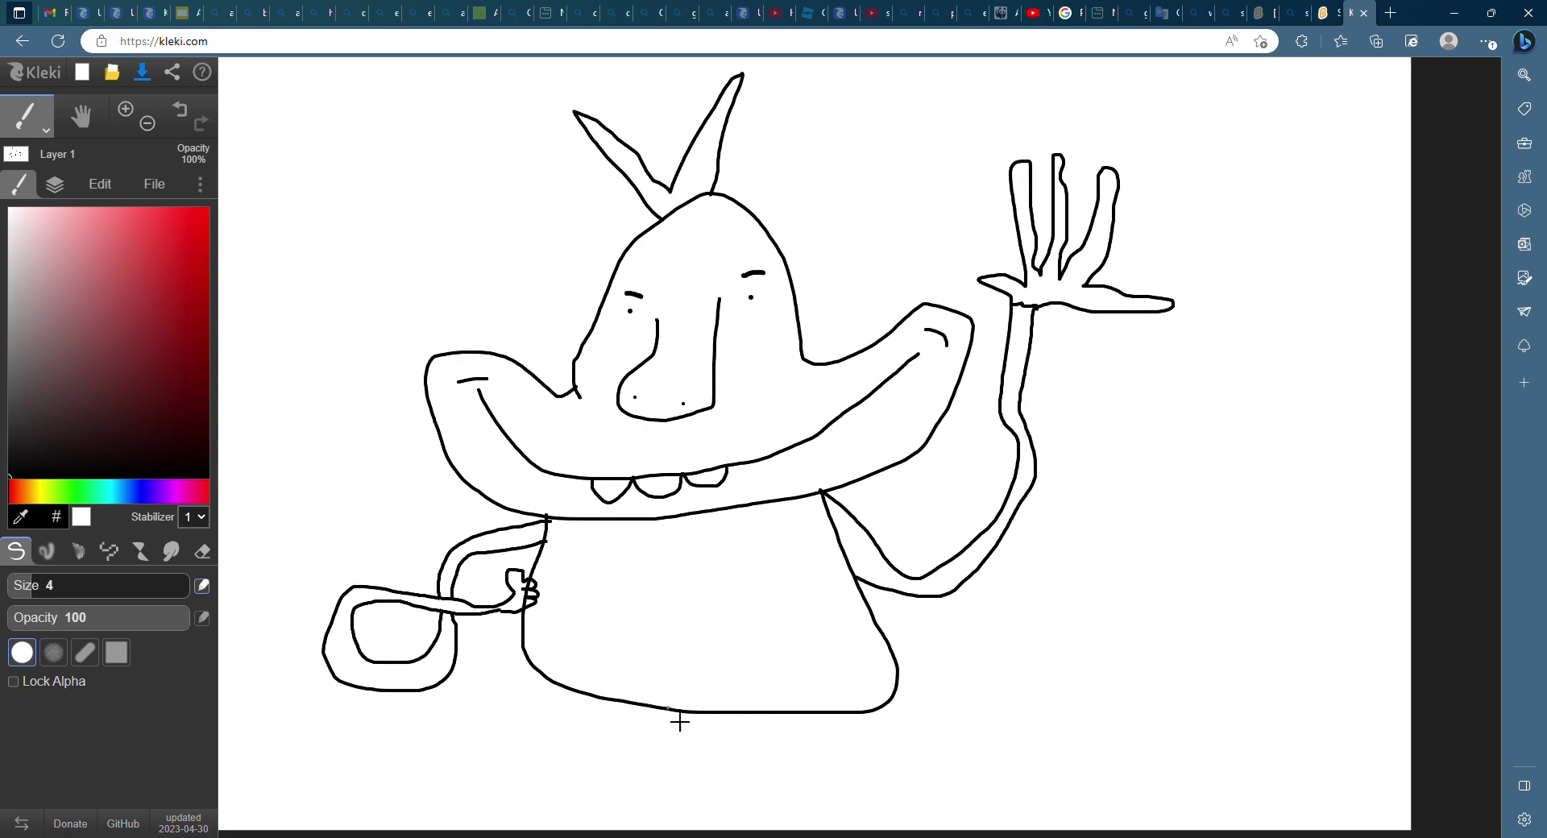
mouse_move(666, 725)
left_mouse_down()
mouse_move(658, 783)
mouse_move(591, 789)
mouse_move(670, 806)
mouse_move(653, 788)
mouse_move(675, 802)
mouse_move(668, 744)
mouse_move(696, 734)
mouse_move(751, 748)
mouse_move(741, 805)
mouse_move(728, 788)
mouse_move(820, 806)
mouse_move(727, 783)
mouse_move(755, 781)
mouse_move(779, 729)
left_mouse_up()
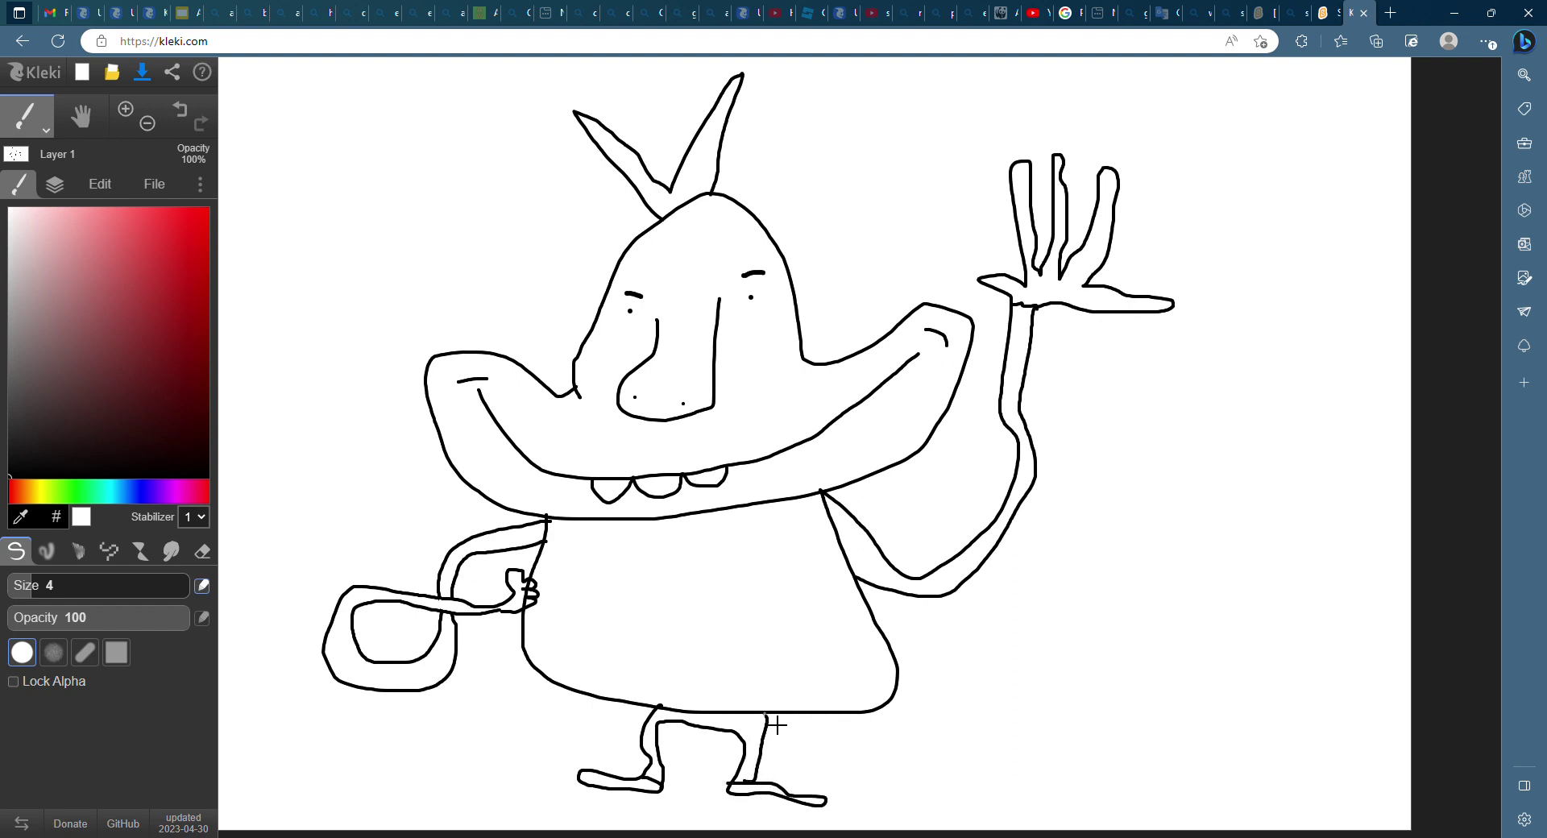
left_click_drag(580, 674, 830, 685)
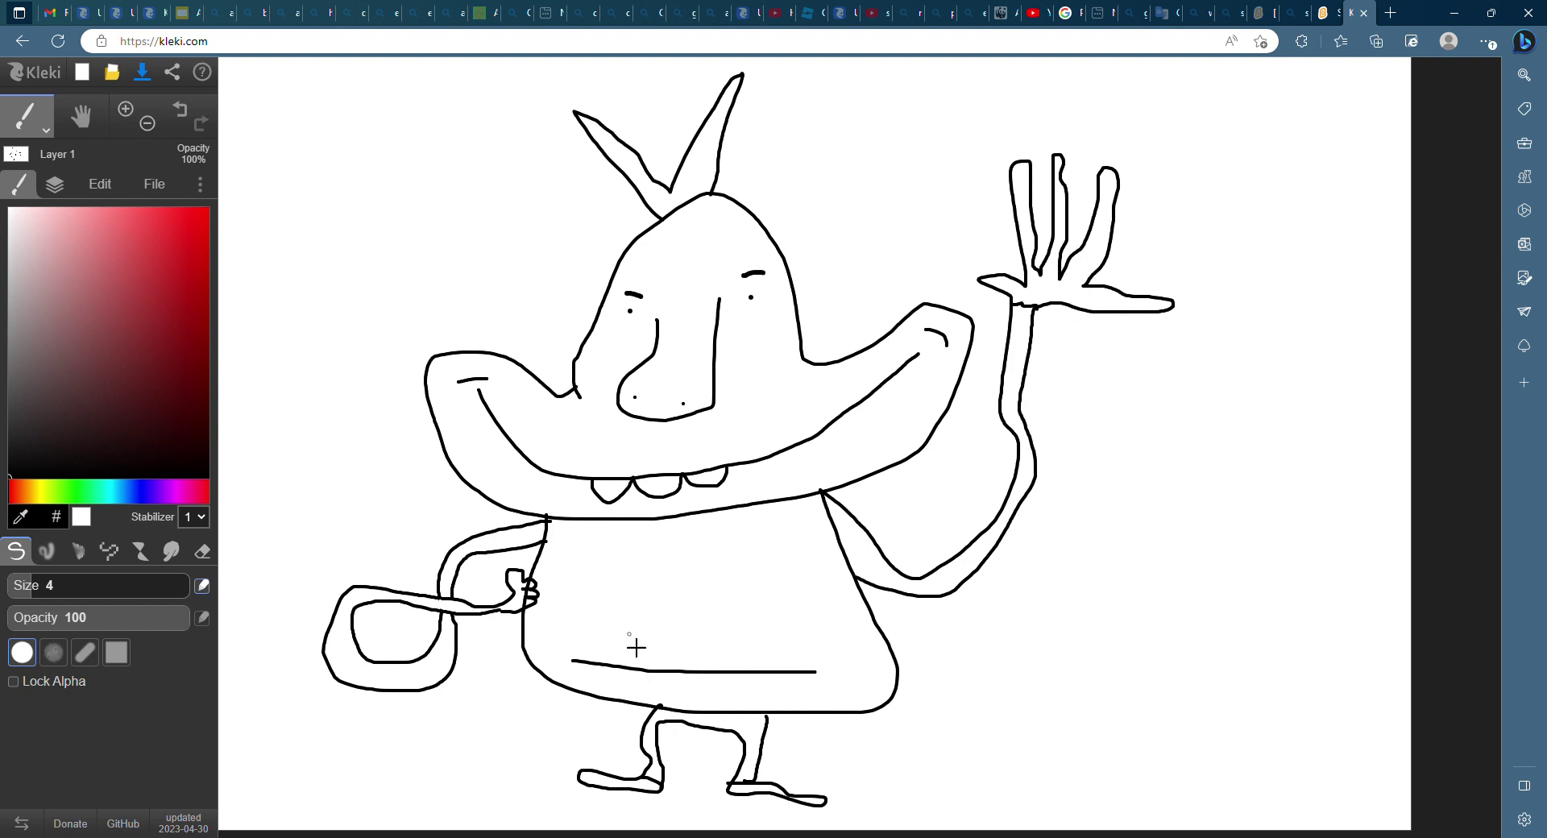
left_click_drag(596, 639, 753, 653)
- Fill the tuft of hair with bright green using the Paint Bucket
left_click(73, 491)
left_click(206, 209)
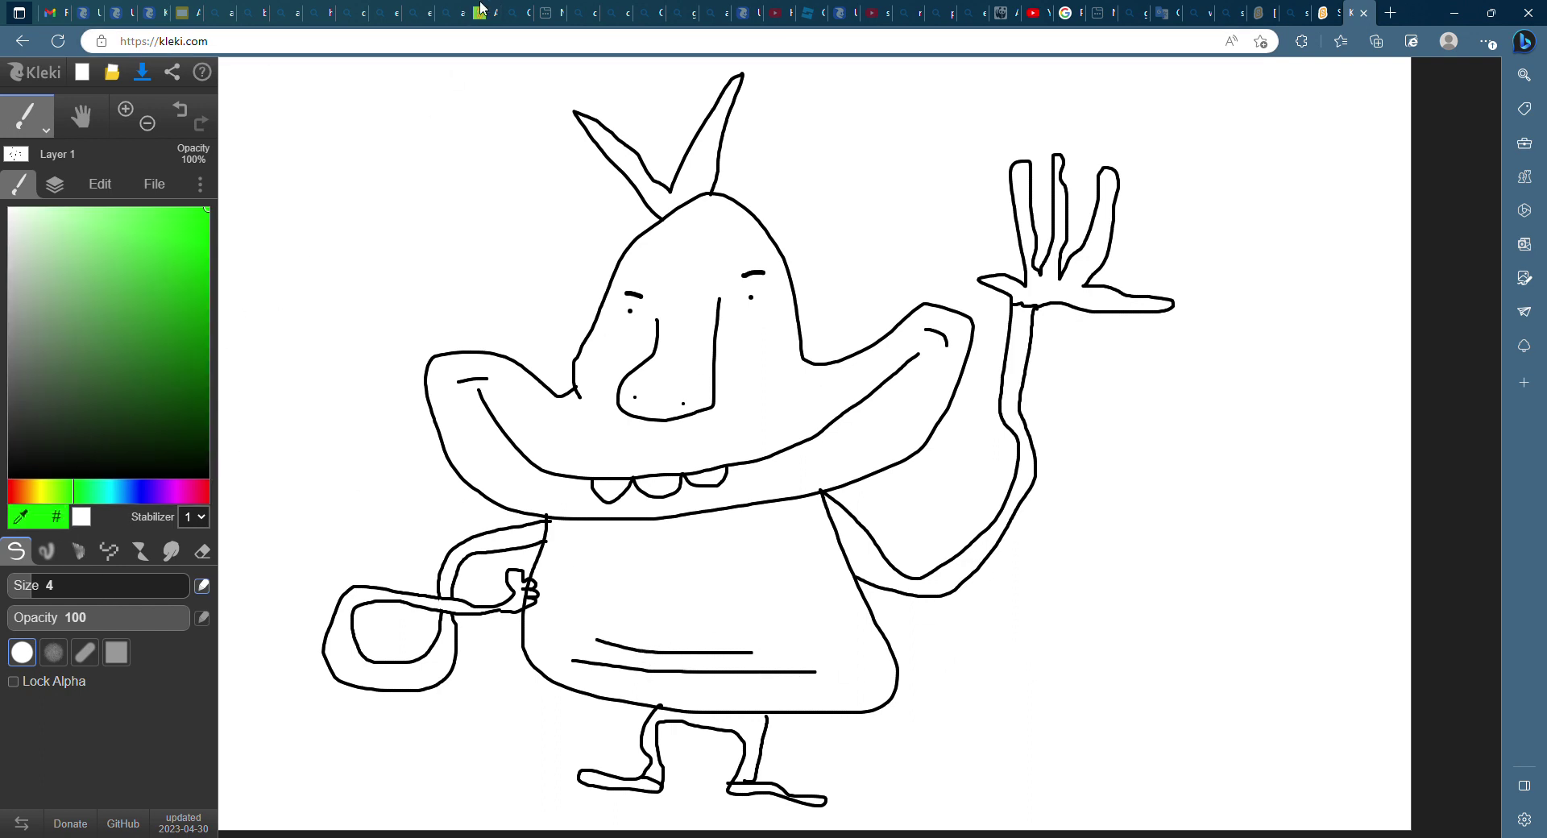
left_click(40, 117)
left_click(45, 165)
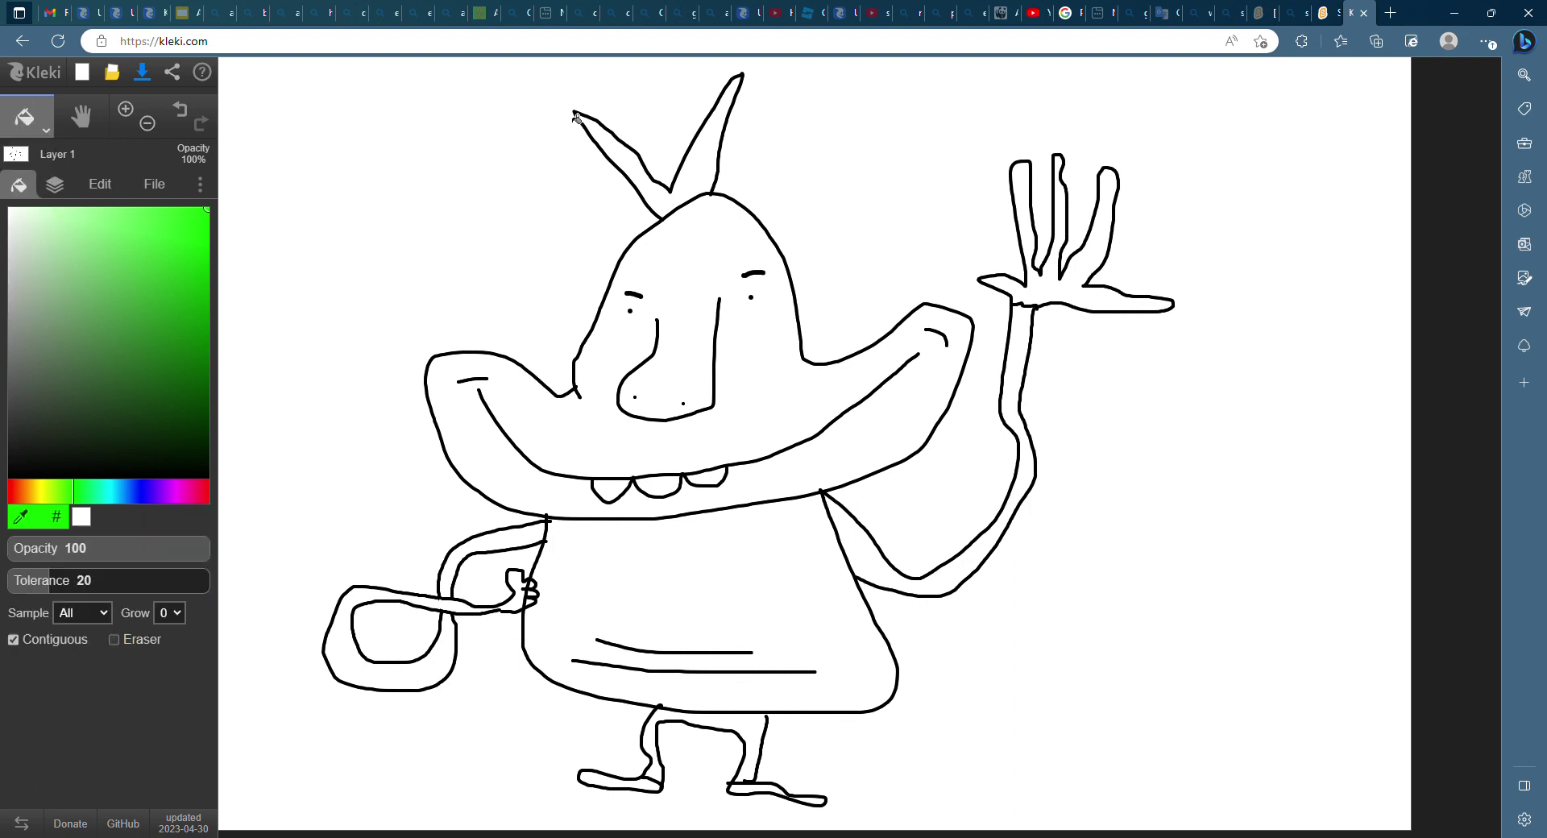
left_click(653, 184)
- Mix a light peach skin colour and fill the face with it, undoing the stray fill on the outline
left_click_drag(39, 488, 25, 490)
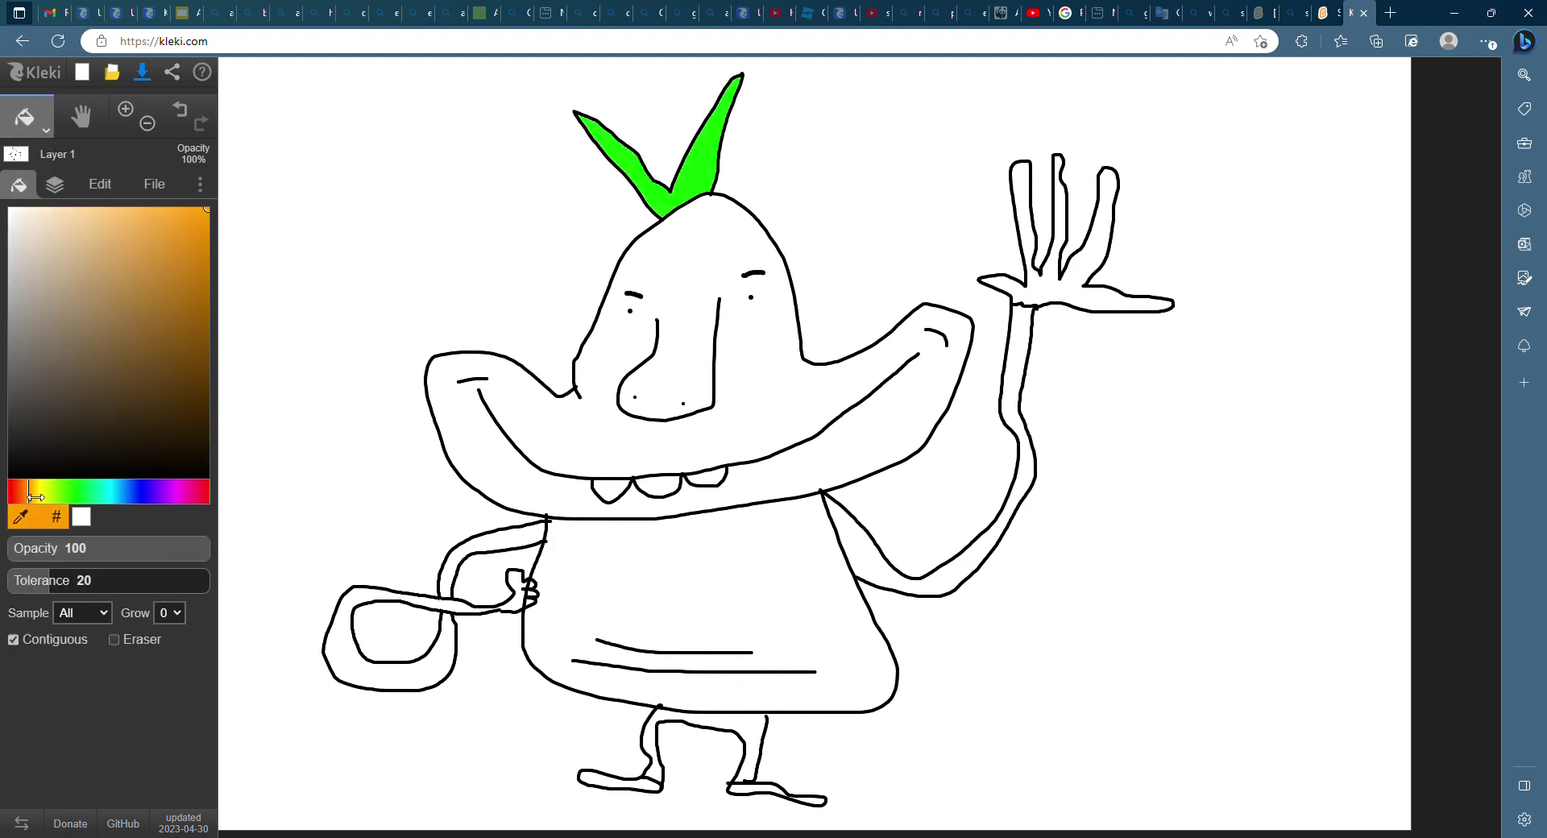
left_click(97, 208)
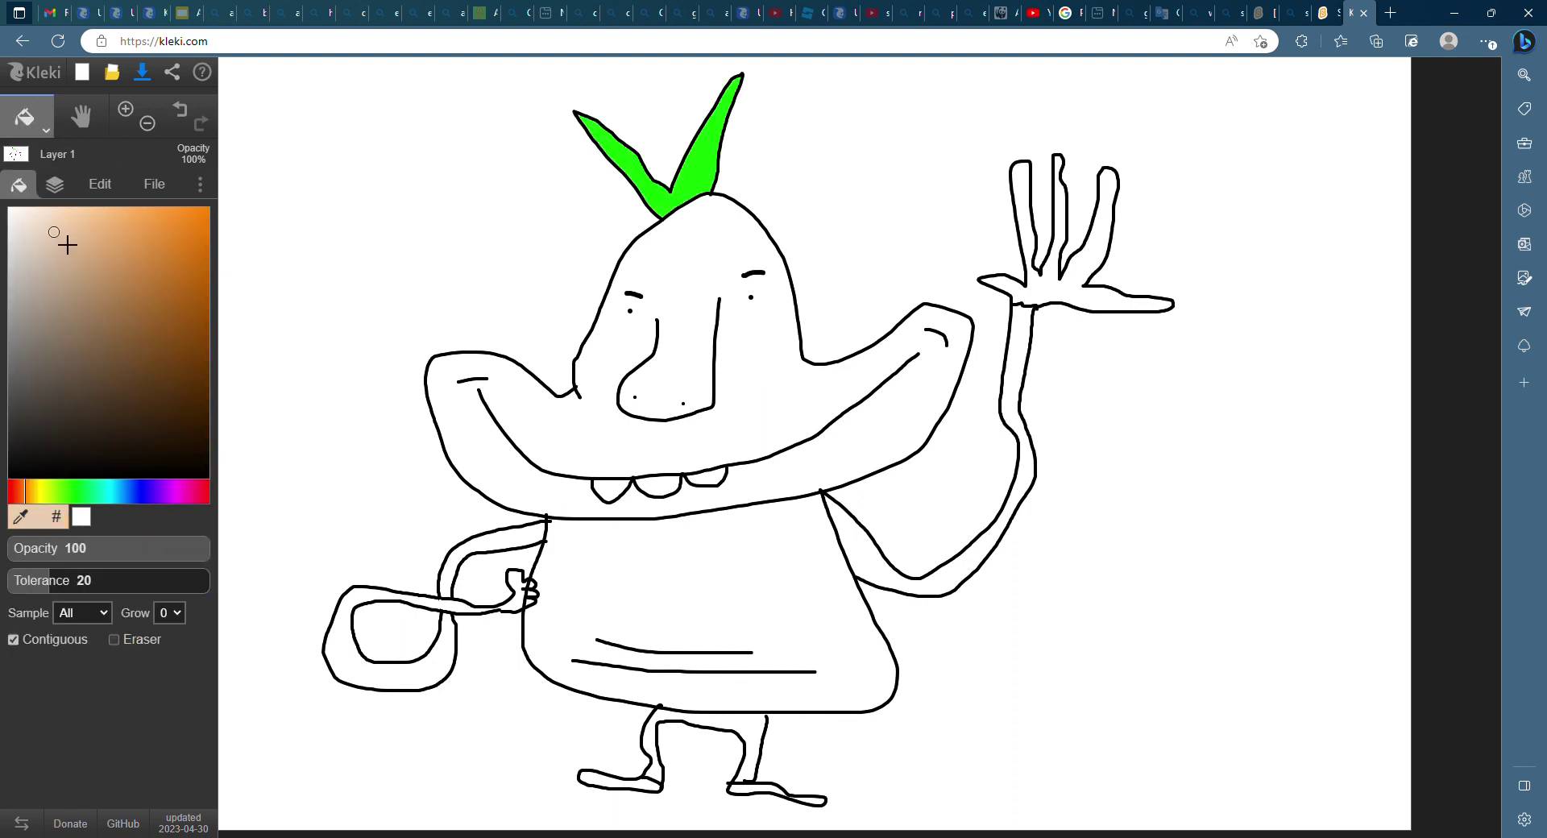
left_click(57, 207)
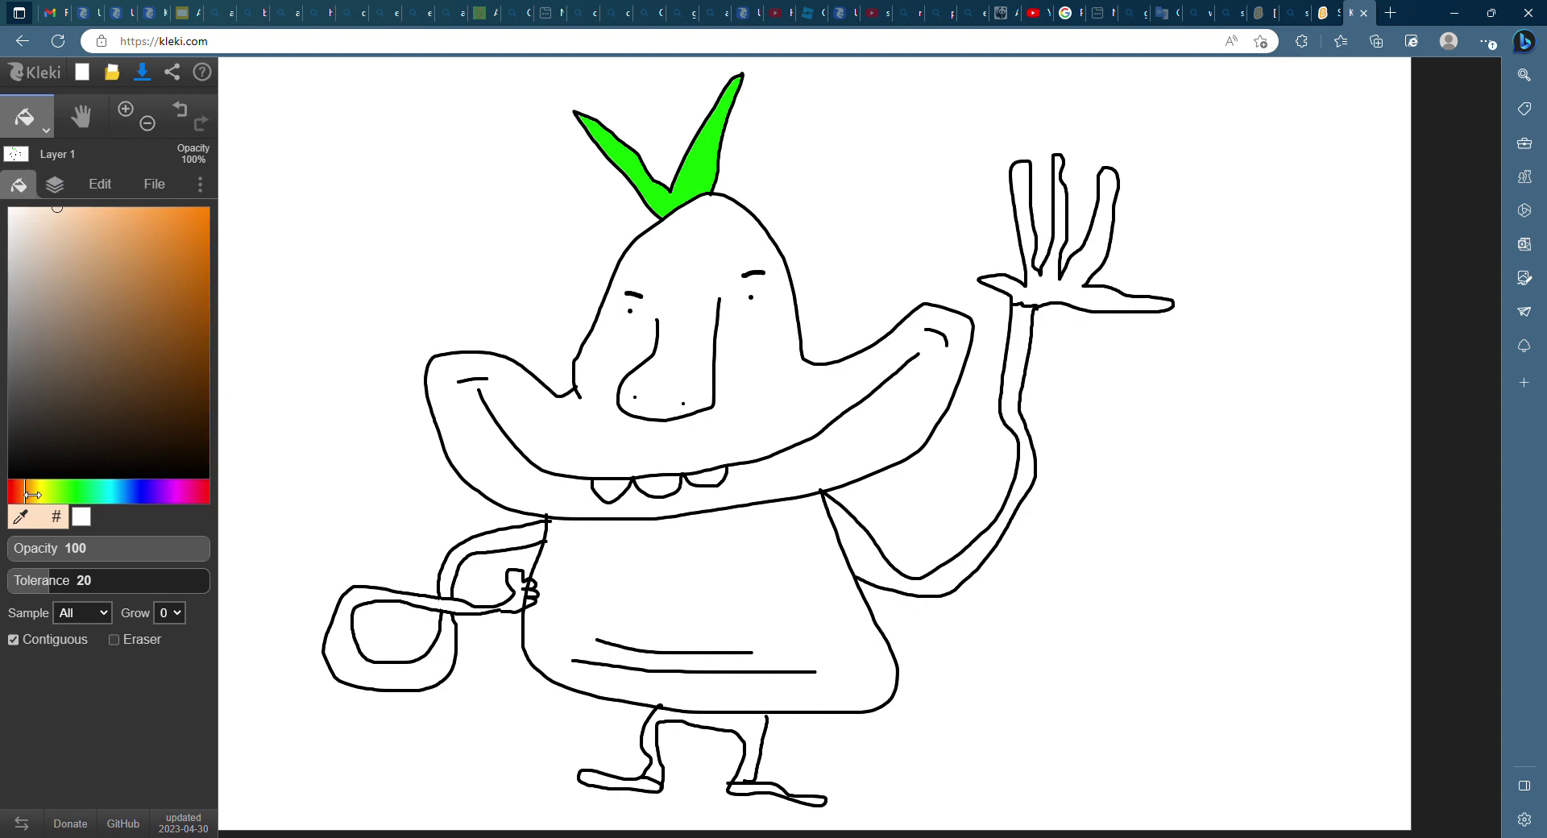
left_click(72, 208)
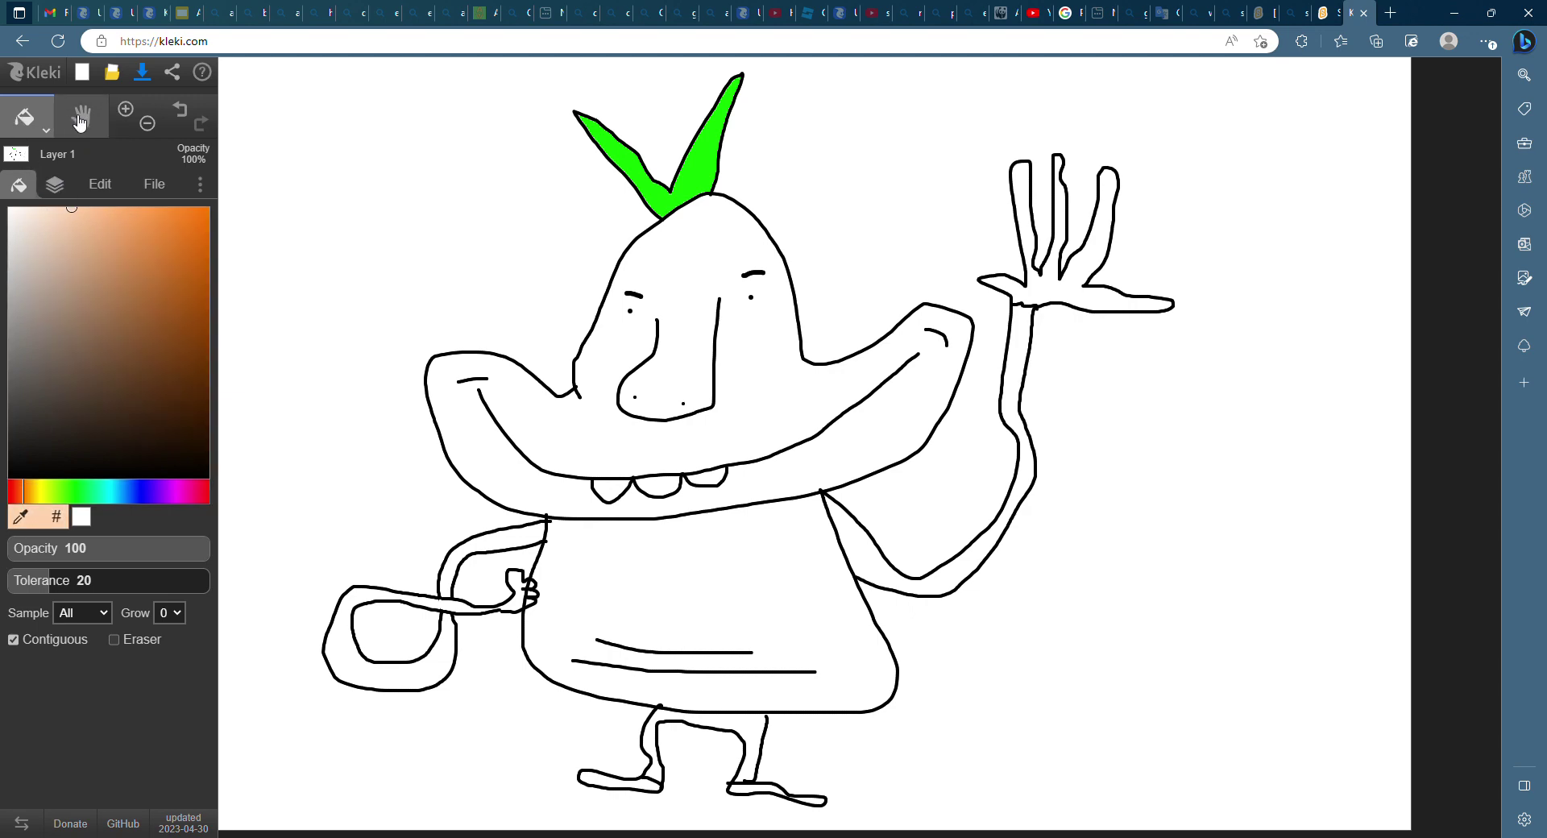
left_click(574, 398)
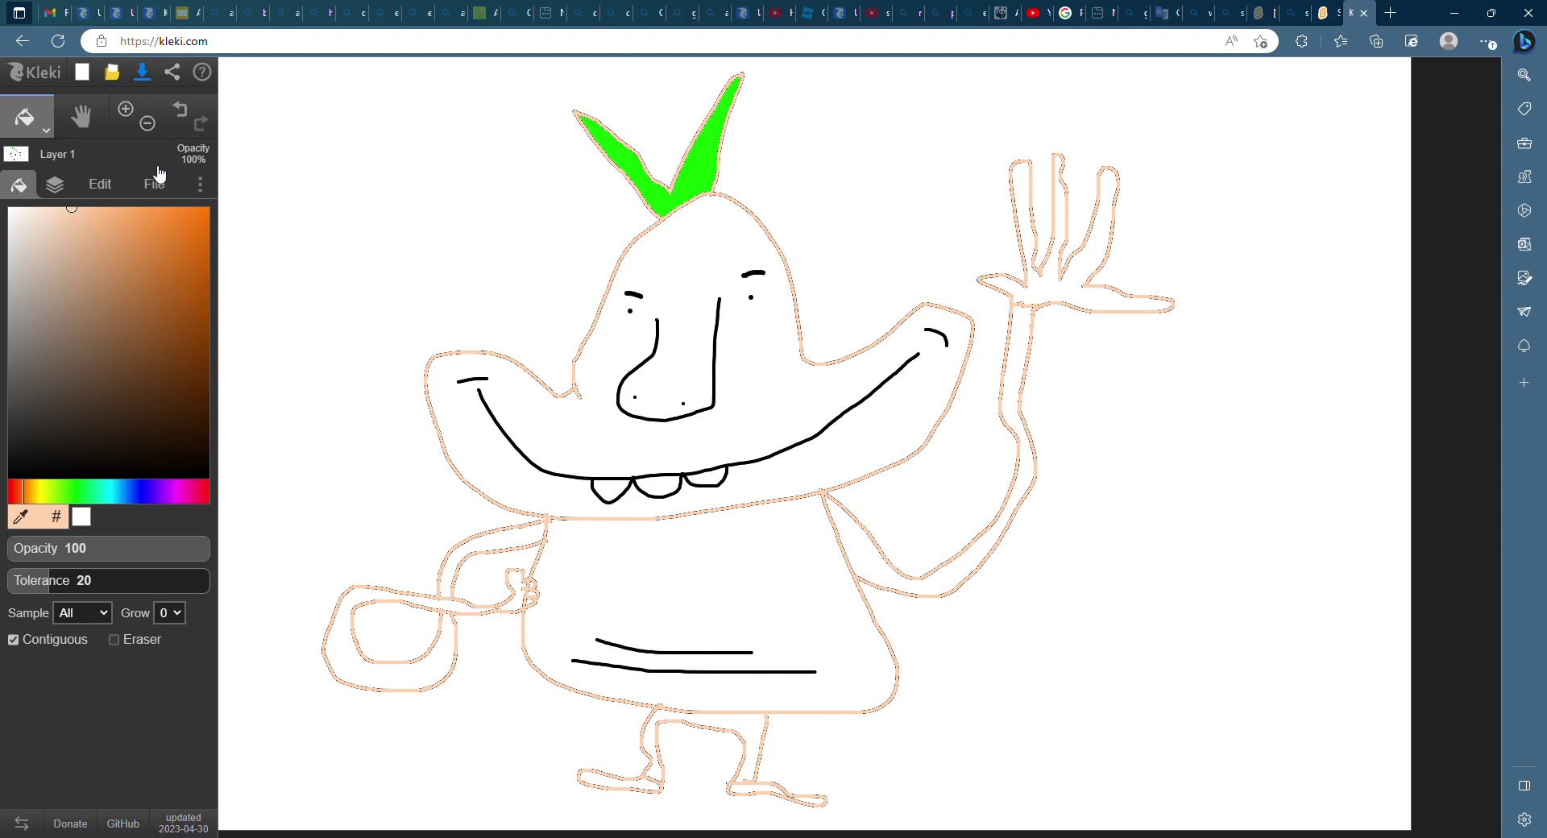
left_click(180, 113)
left_click(591, 426)
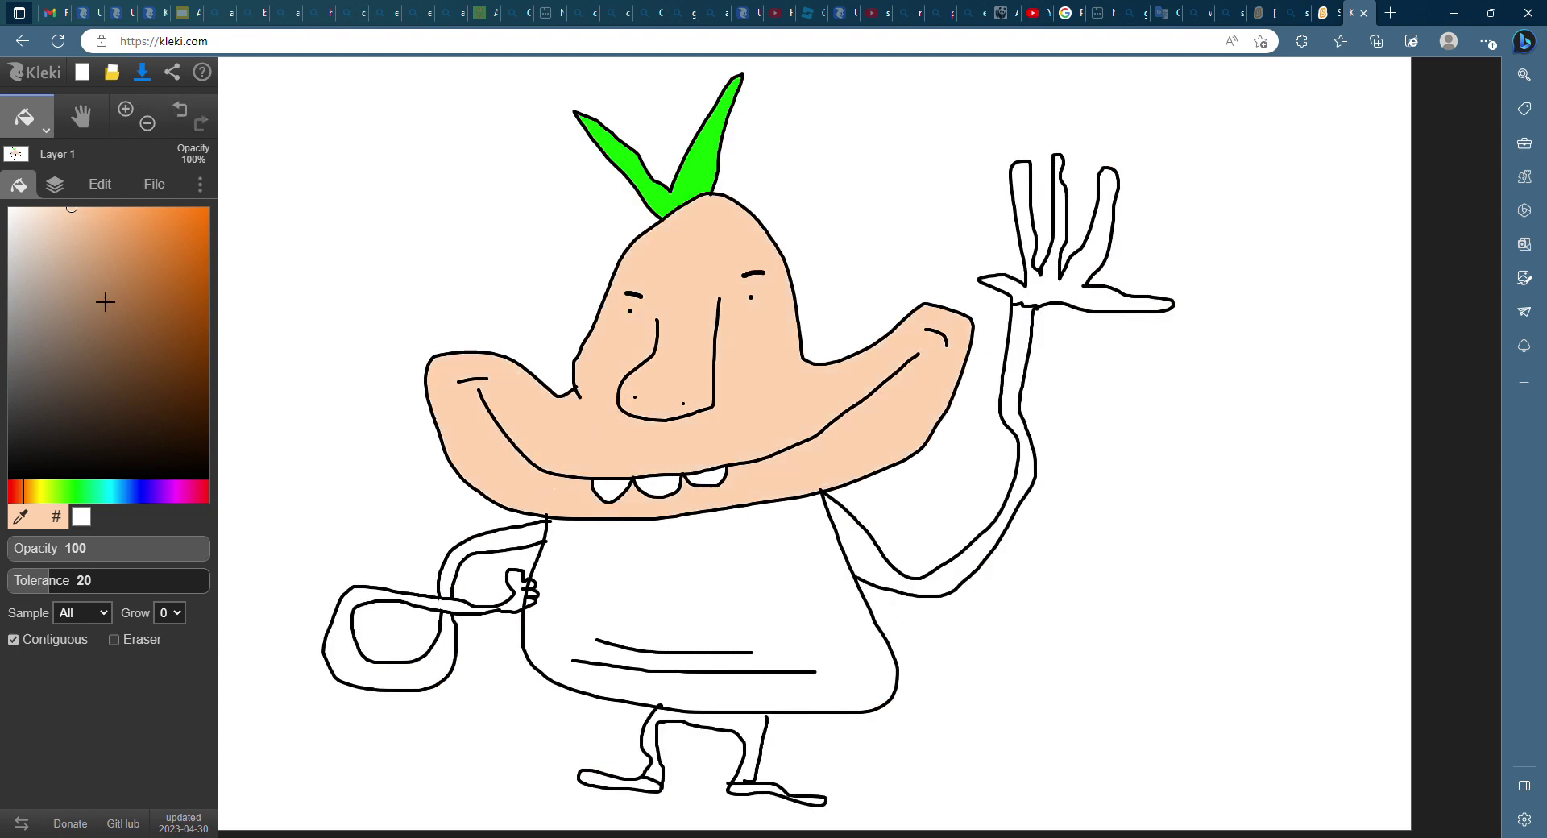
- With the black brush, draw a wrist line that separates the fist from the looped arm
left_click(45, 129)
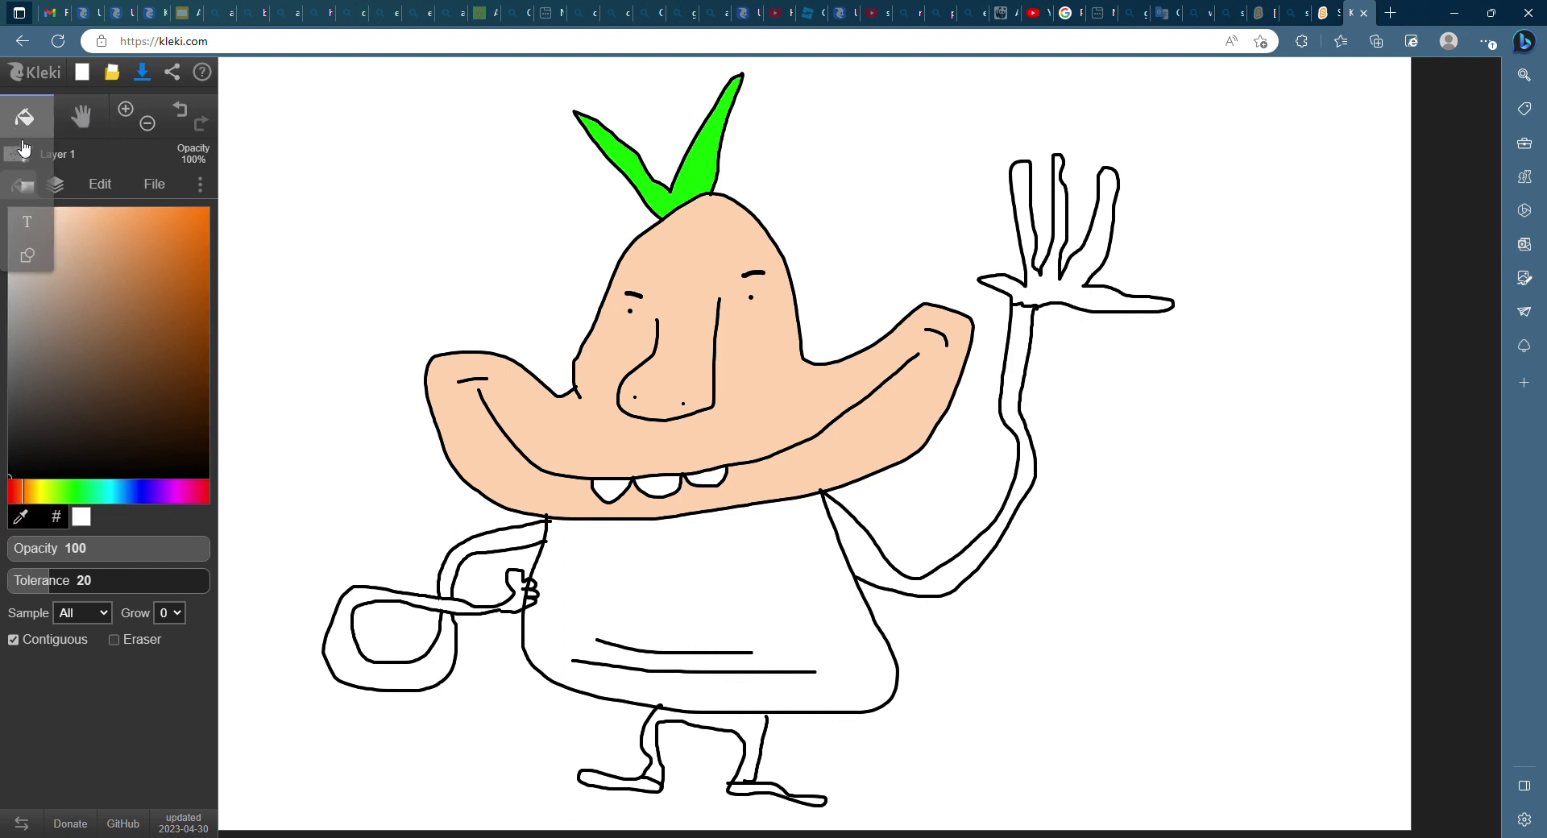
left_click(28, 159)
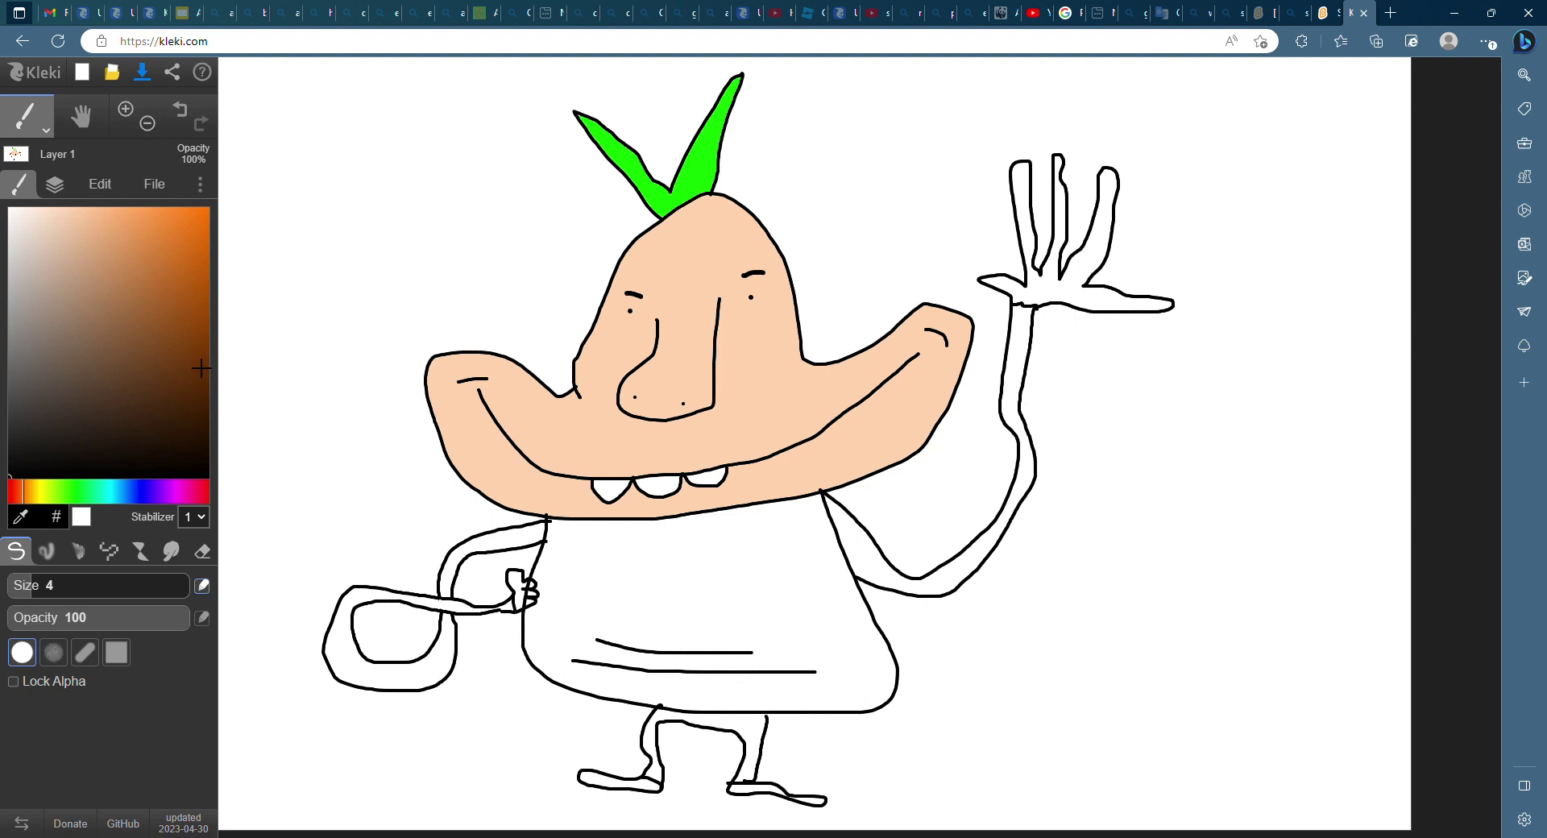
- Choose a strong red and fill the body and all sections of the looped arm with it
left_click_drag(100, 488, 10, 489)
left_click_drag(201, 214, 317, 224)
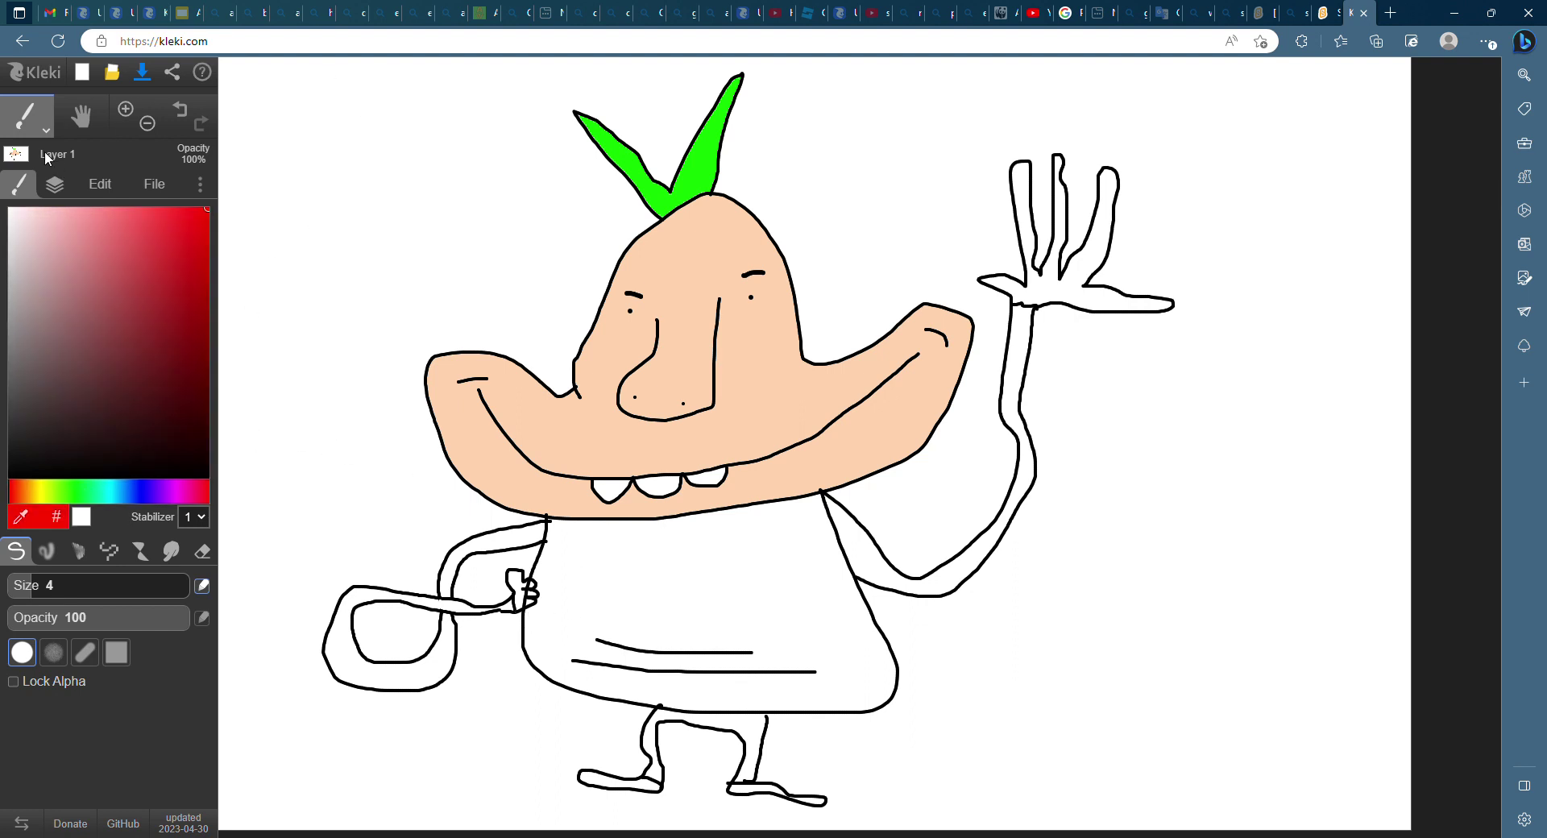
left_click(28, 161)
left_click(700, 578)
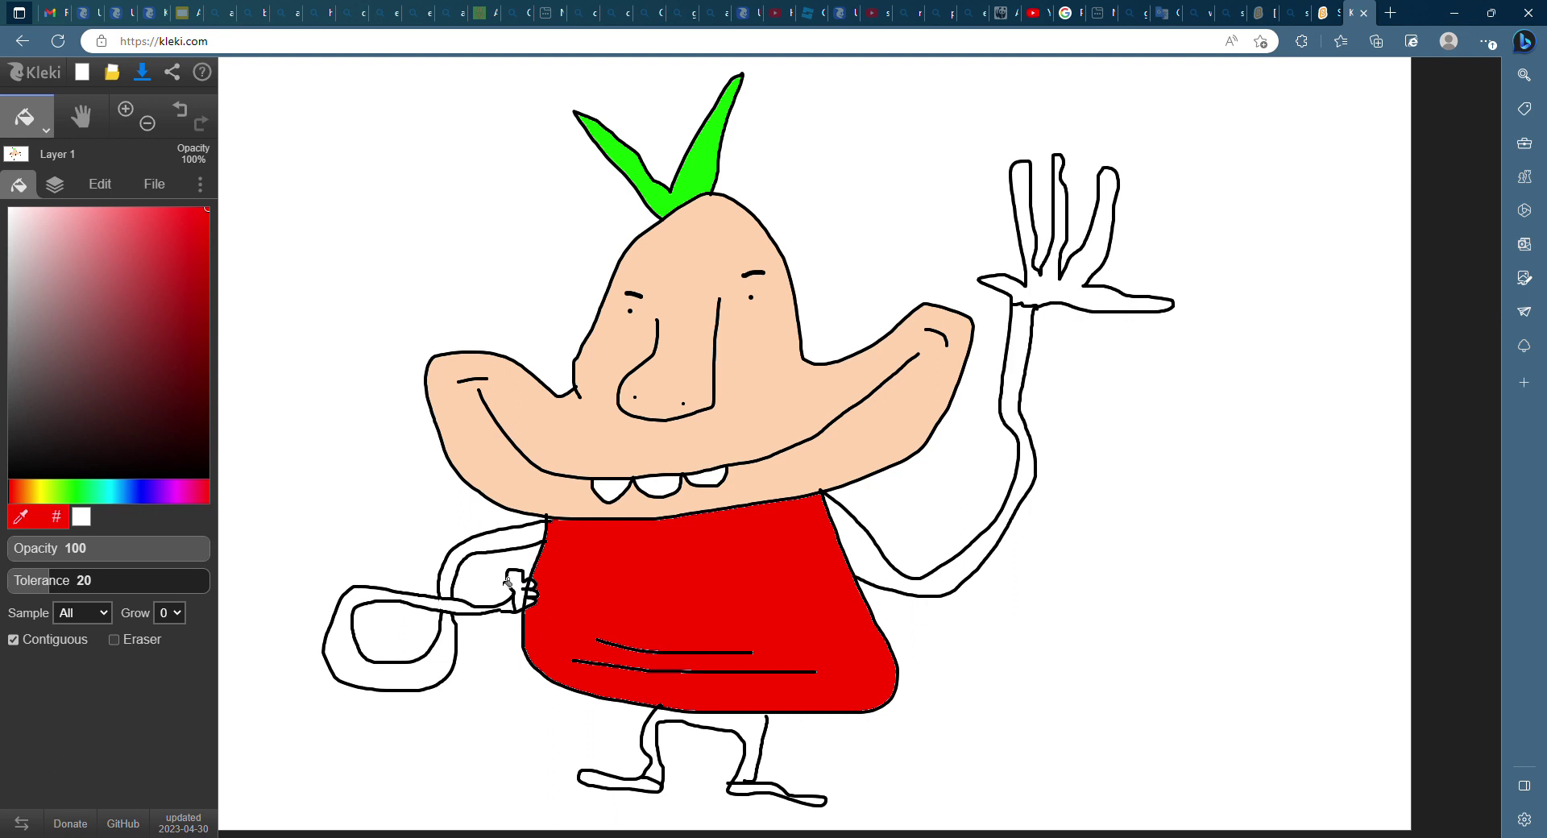
left_click(500, 549)
left_click(454, 639)
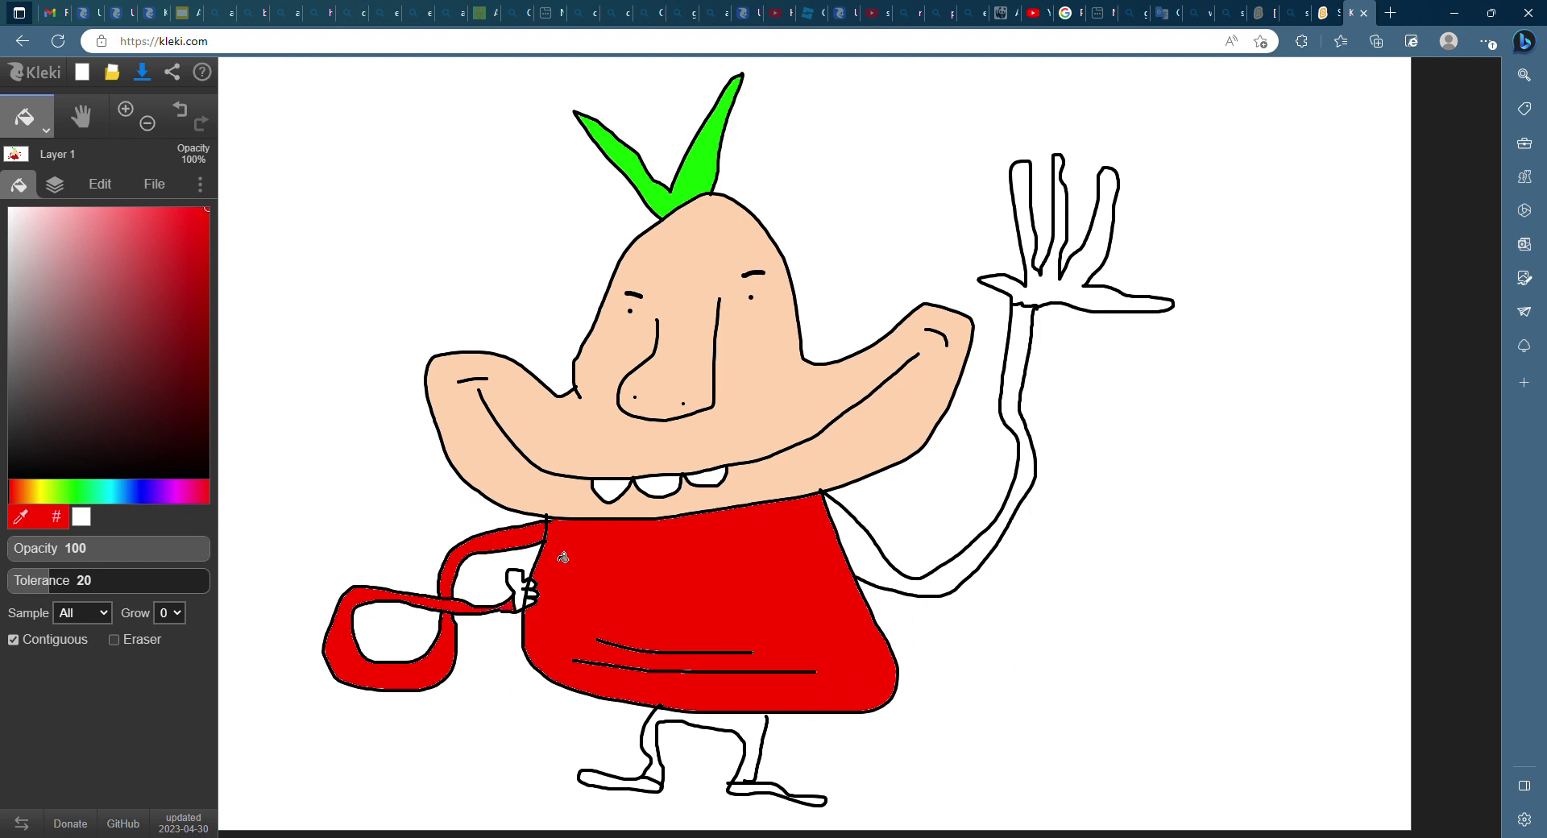
- Fill both hands with the peach sampled from the face and the raised arm with the red sampled from the body
left_click(21, 518)
left_click(536, 443)
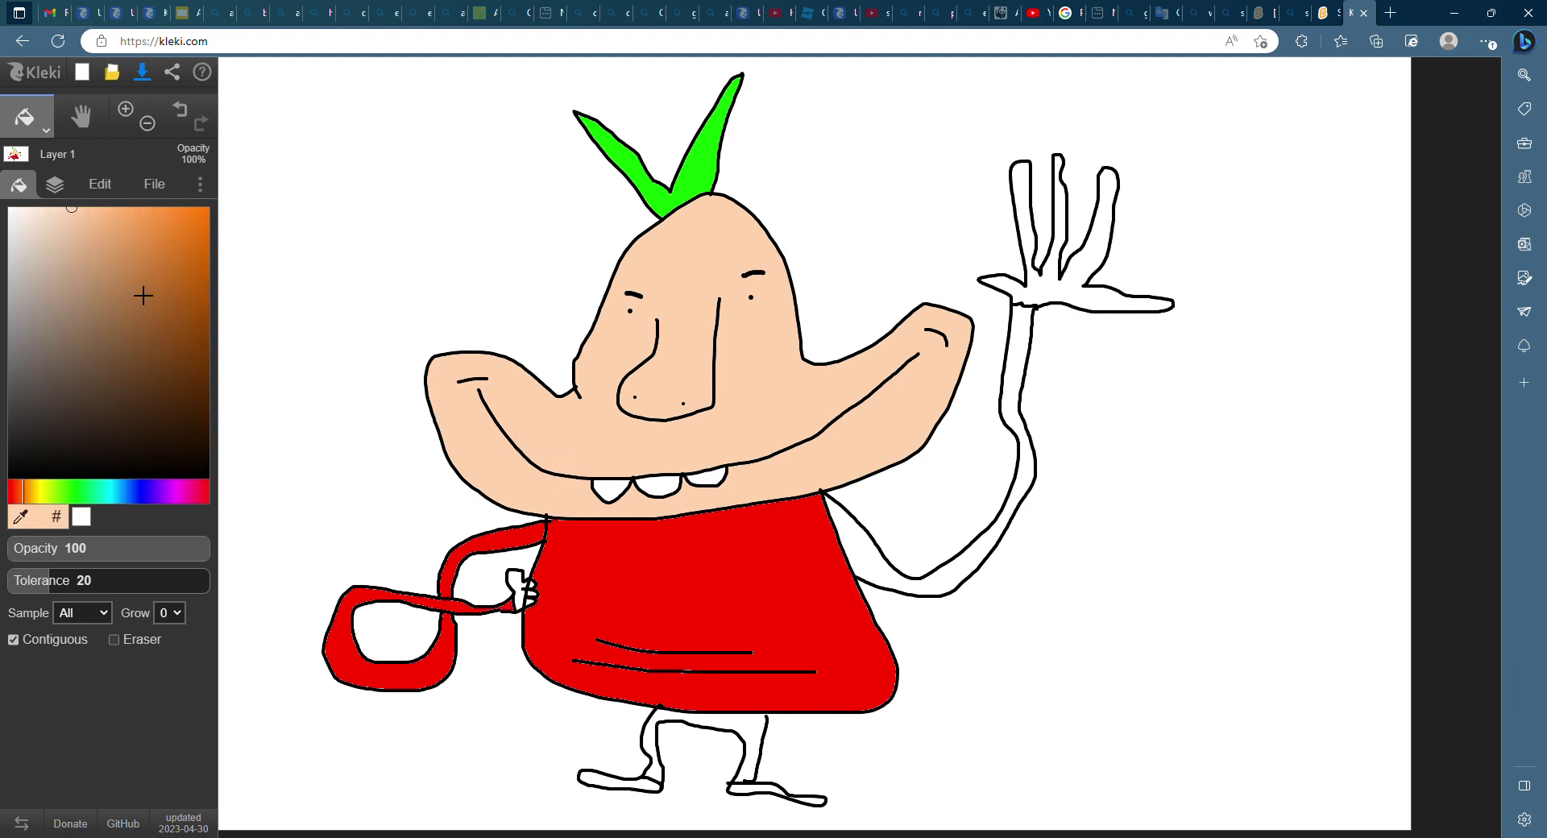
left_click(520, 588)
left_click(1044, 295)
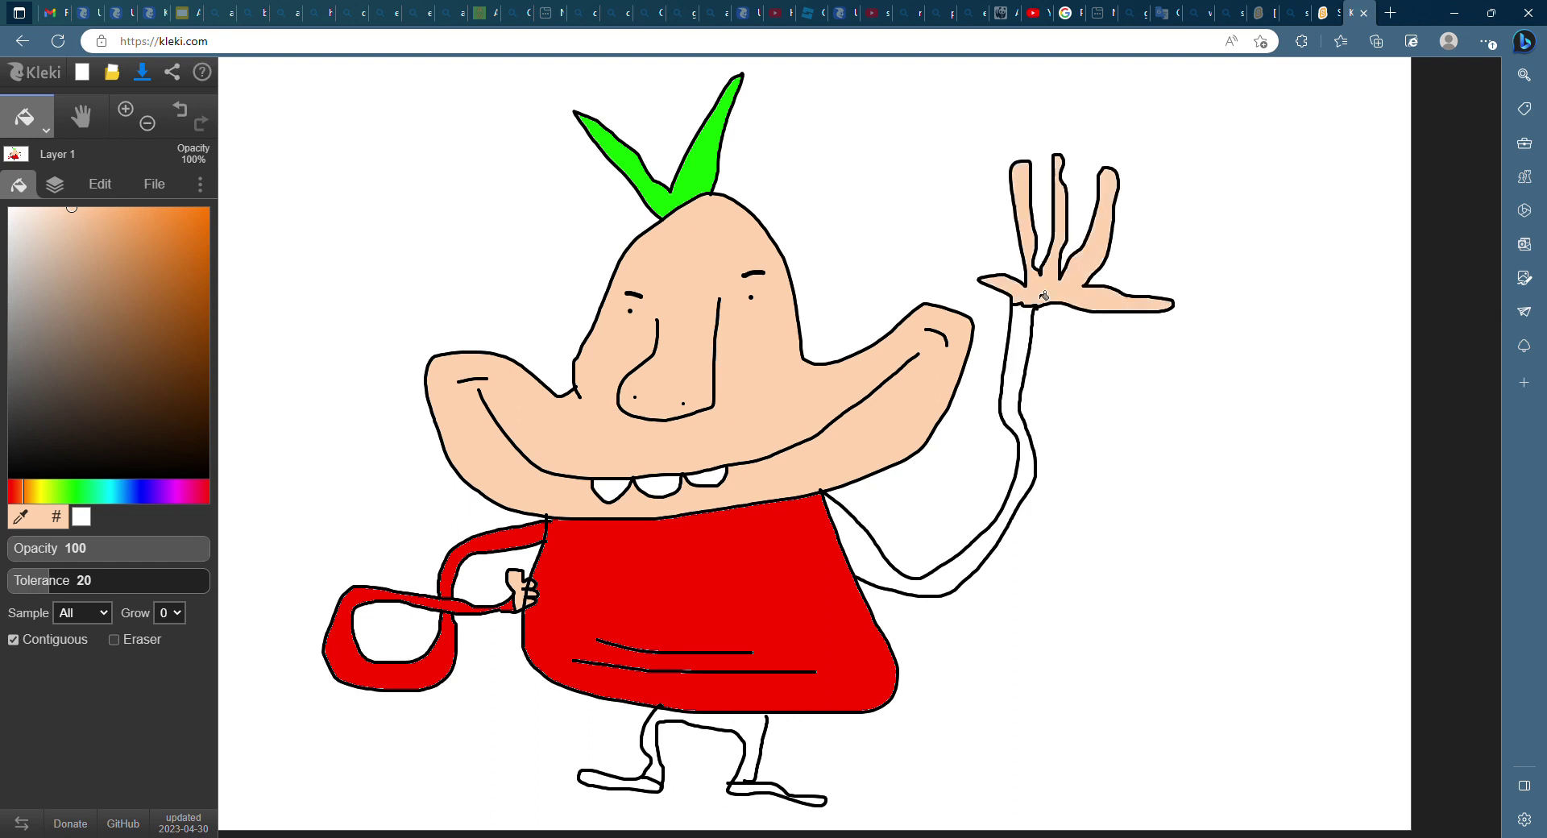
left_click(573, 545)
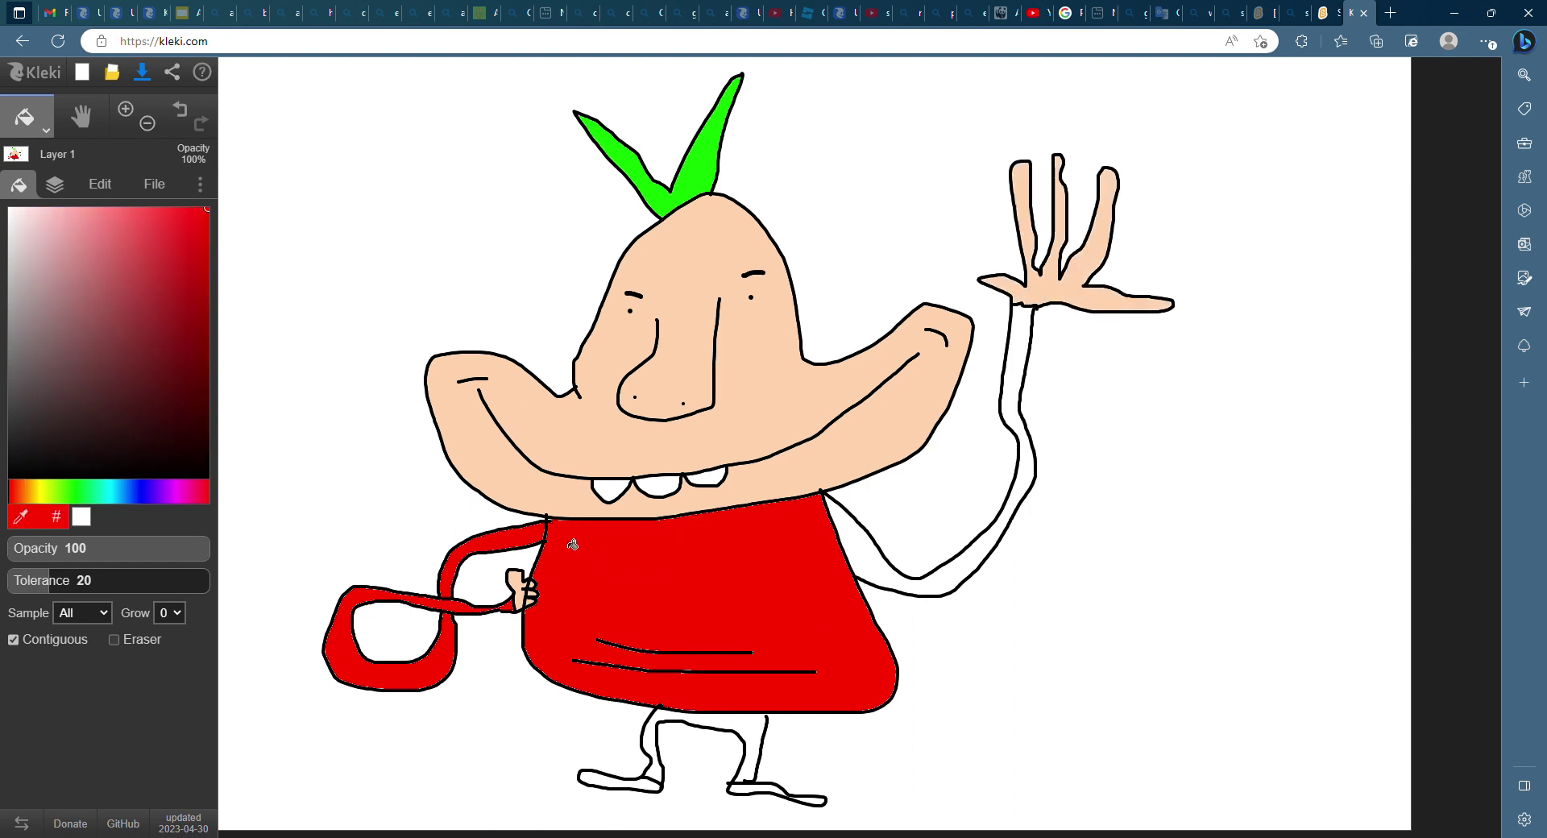
left_click(931, 590)
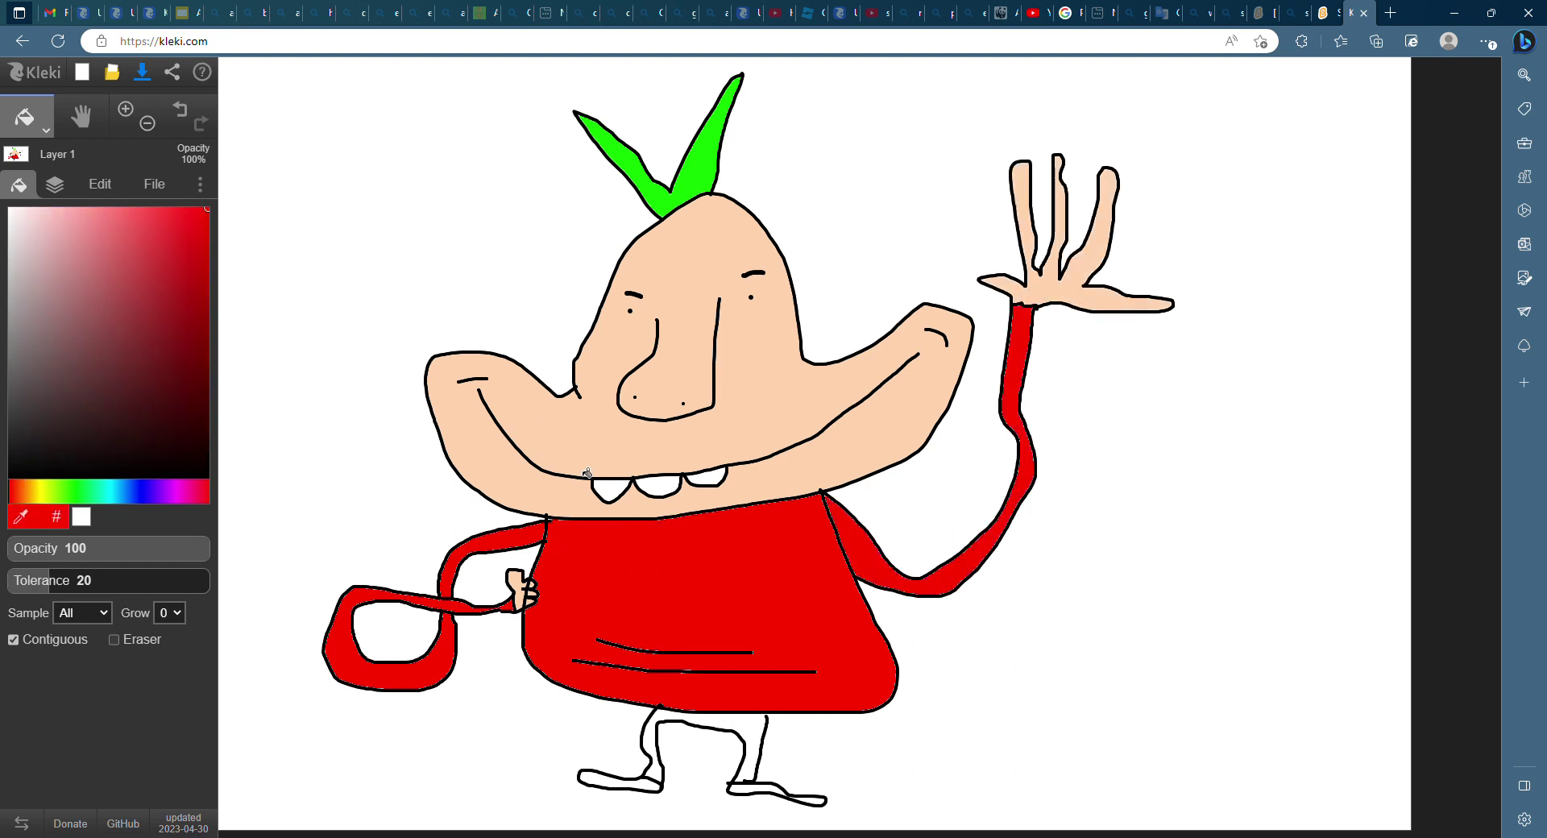
- Choose a bright cyan and try filling the legs with it, undoing the fill that spills into the background
left_click(105, 493)
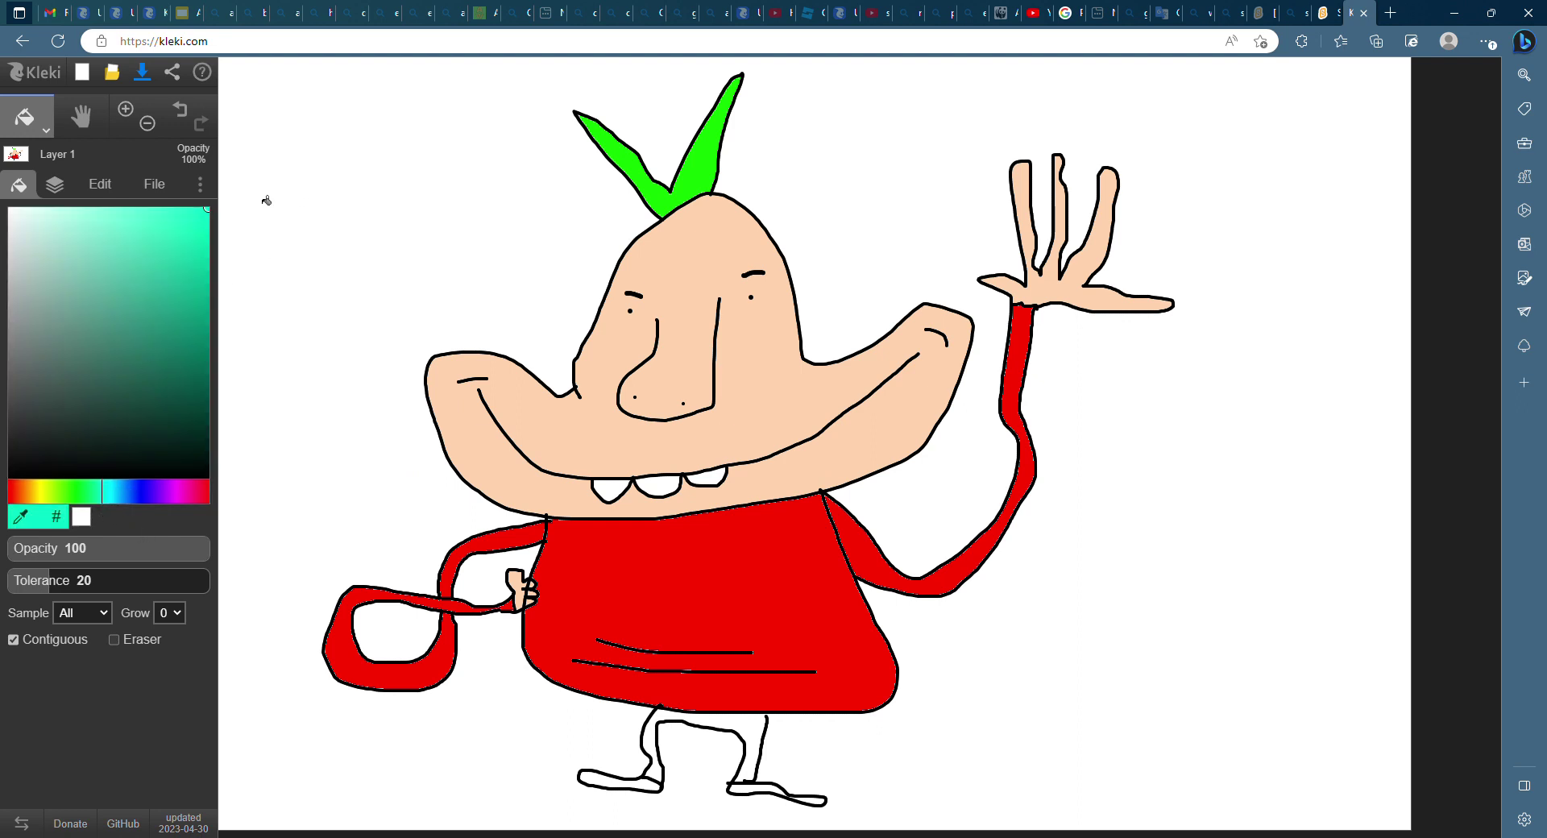
left_click_drag(101, 501, 120, 497)
left_click(710, 727)
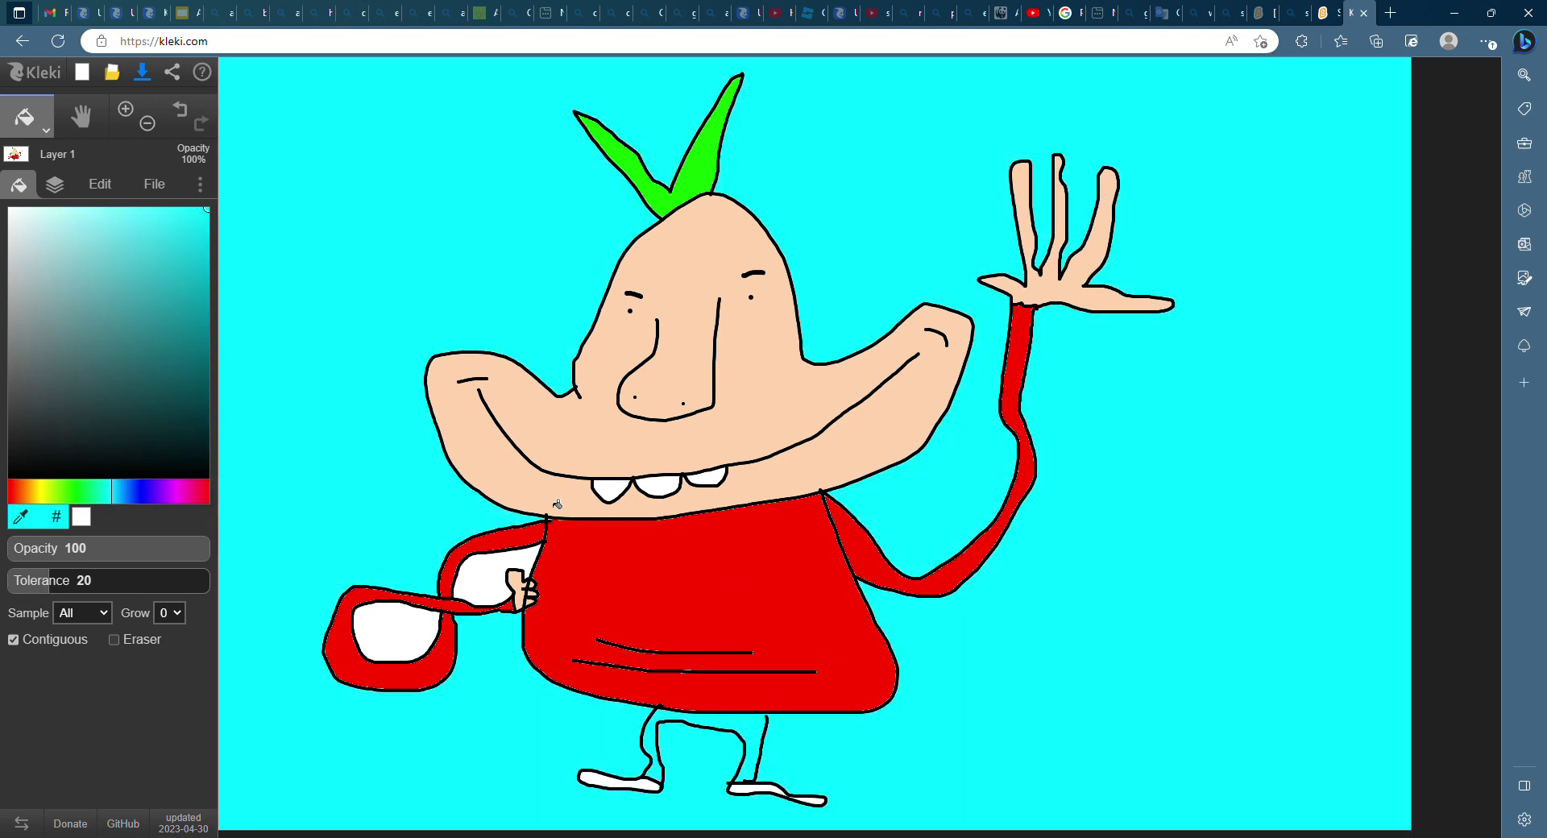
left_click(180, 112)
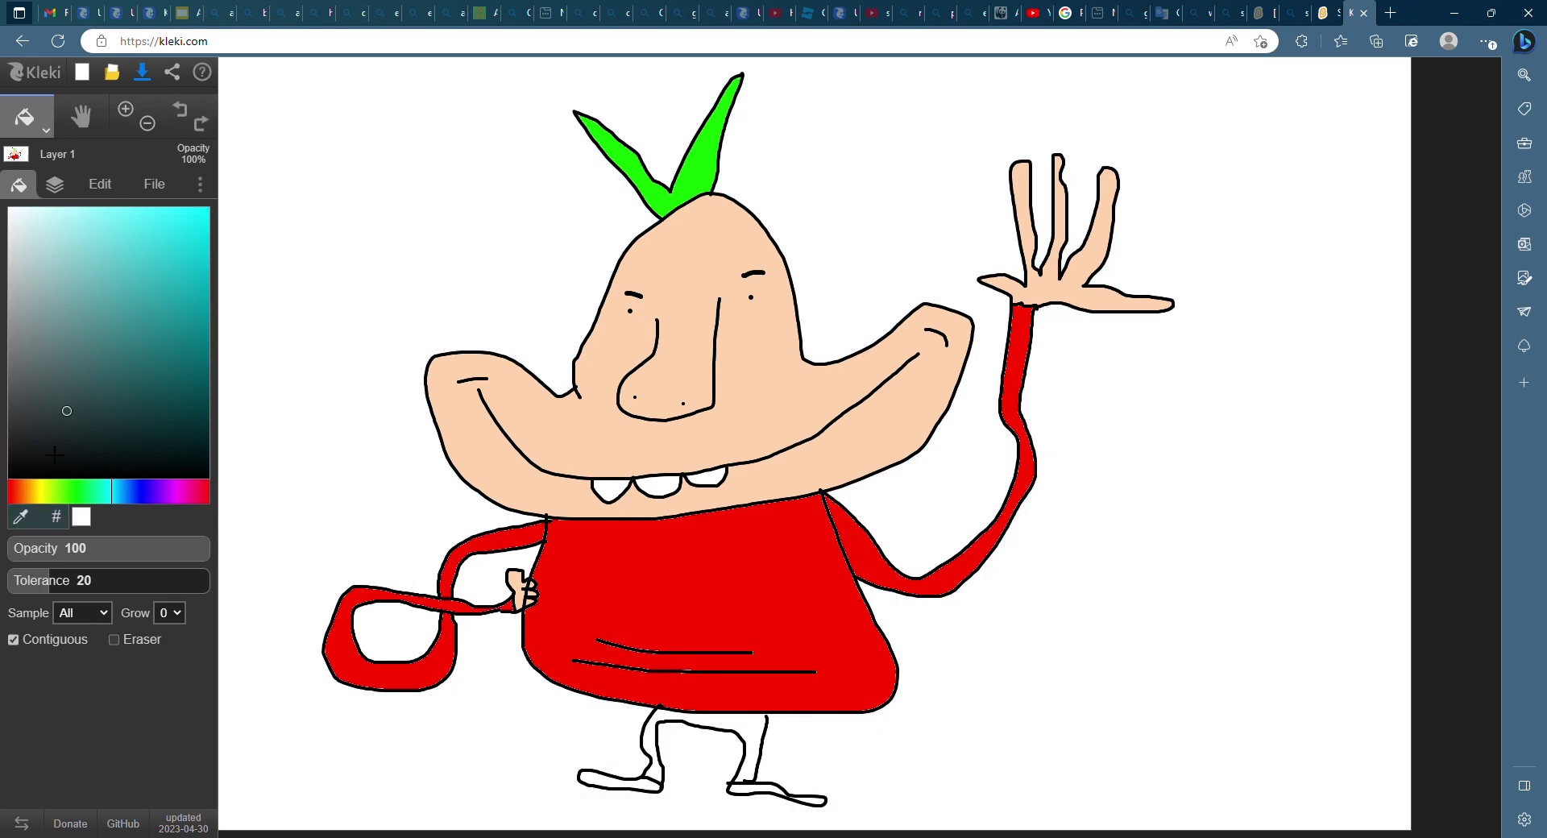
- Close the gap in the leg outline with the black brush and fill the legs with bright cyan
left_click(28, 119)
left_click(27, 159)
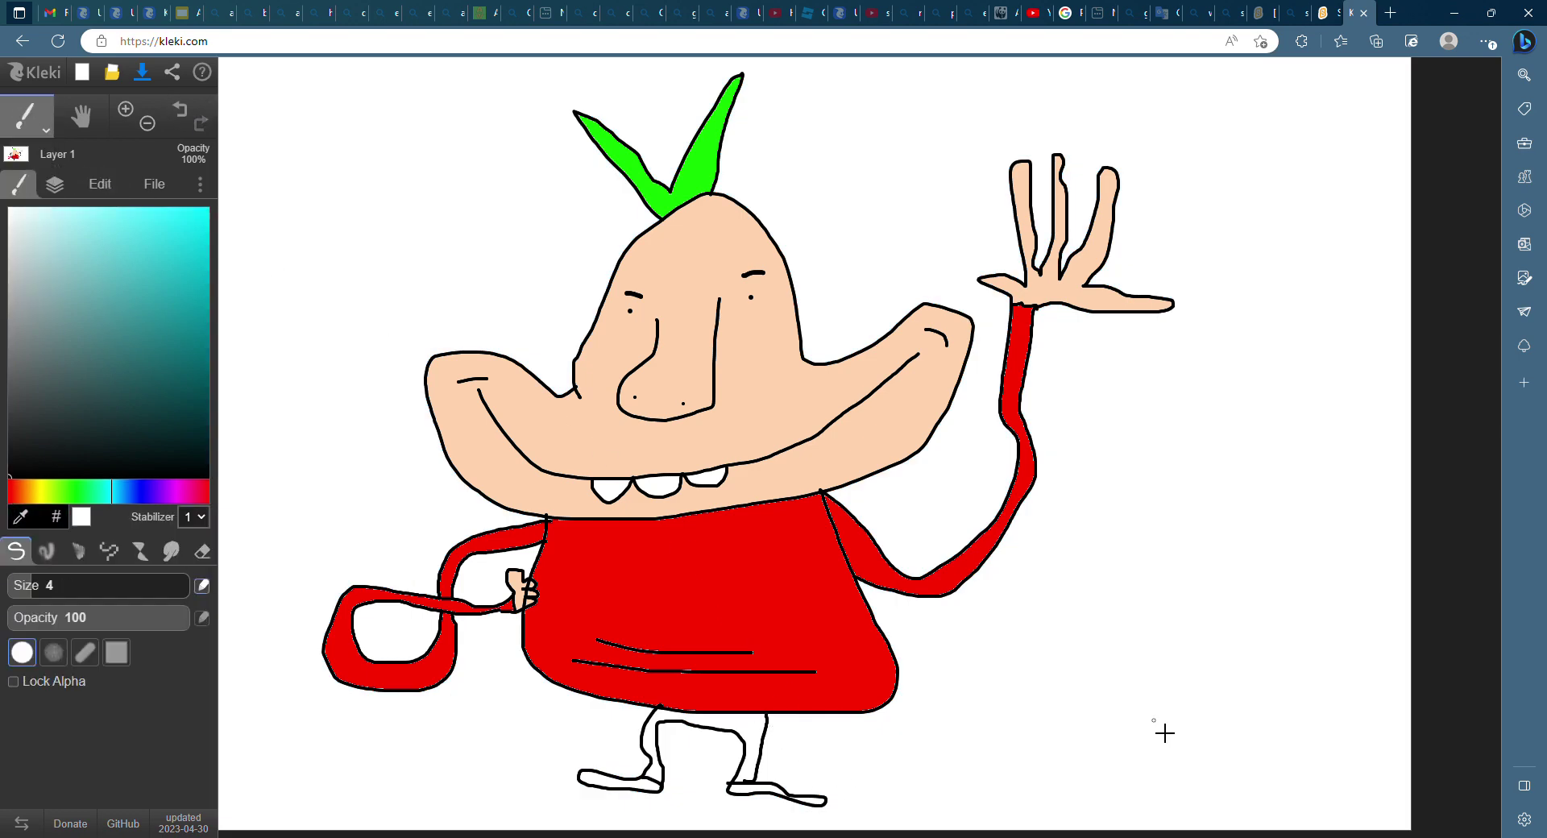
left_click(206, 209)
left_click(28, 119)
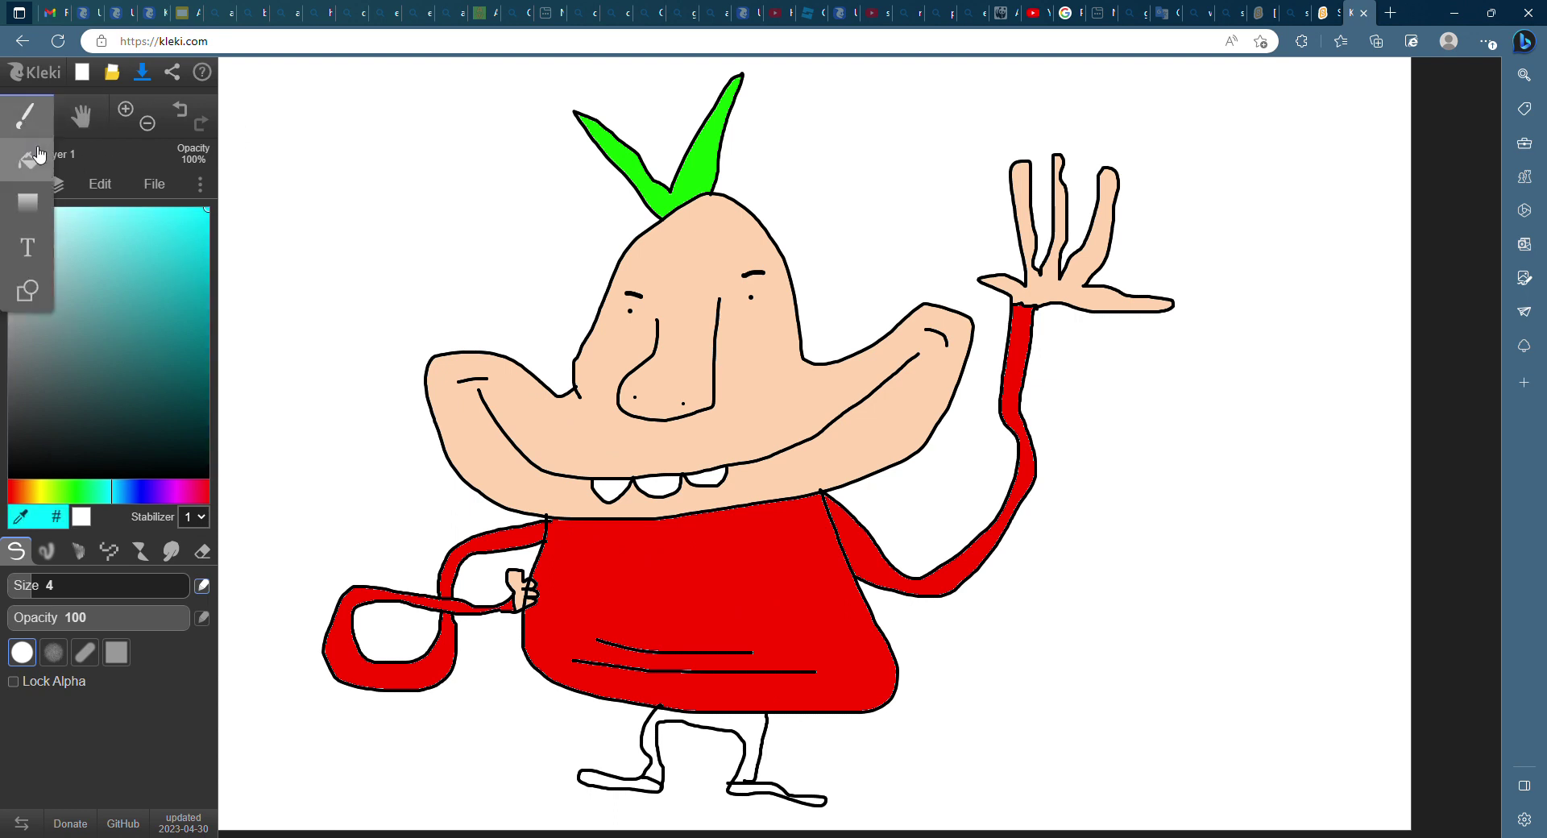
left_click(27, 160)
left_click(703, 738)
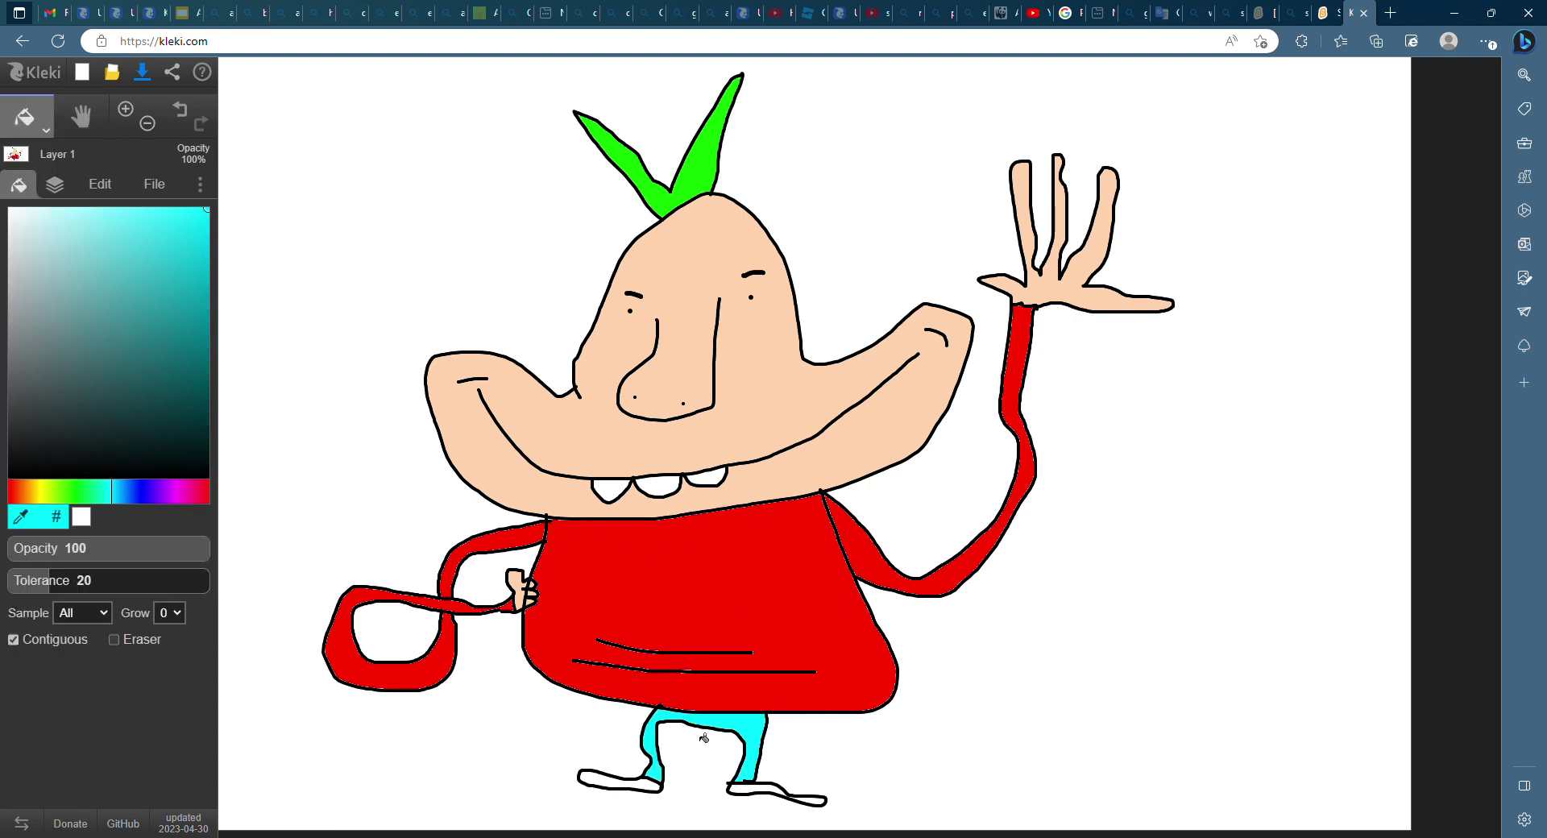
- Choose black as the fill colour and fill both shoes with it, including the narrow toe section
left_click_drag(128, 423, 9, 477)
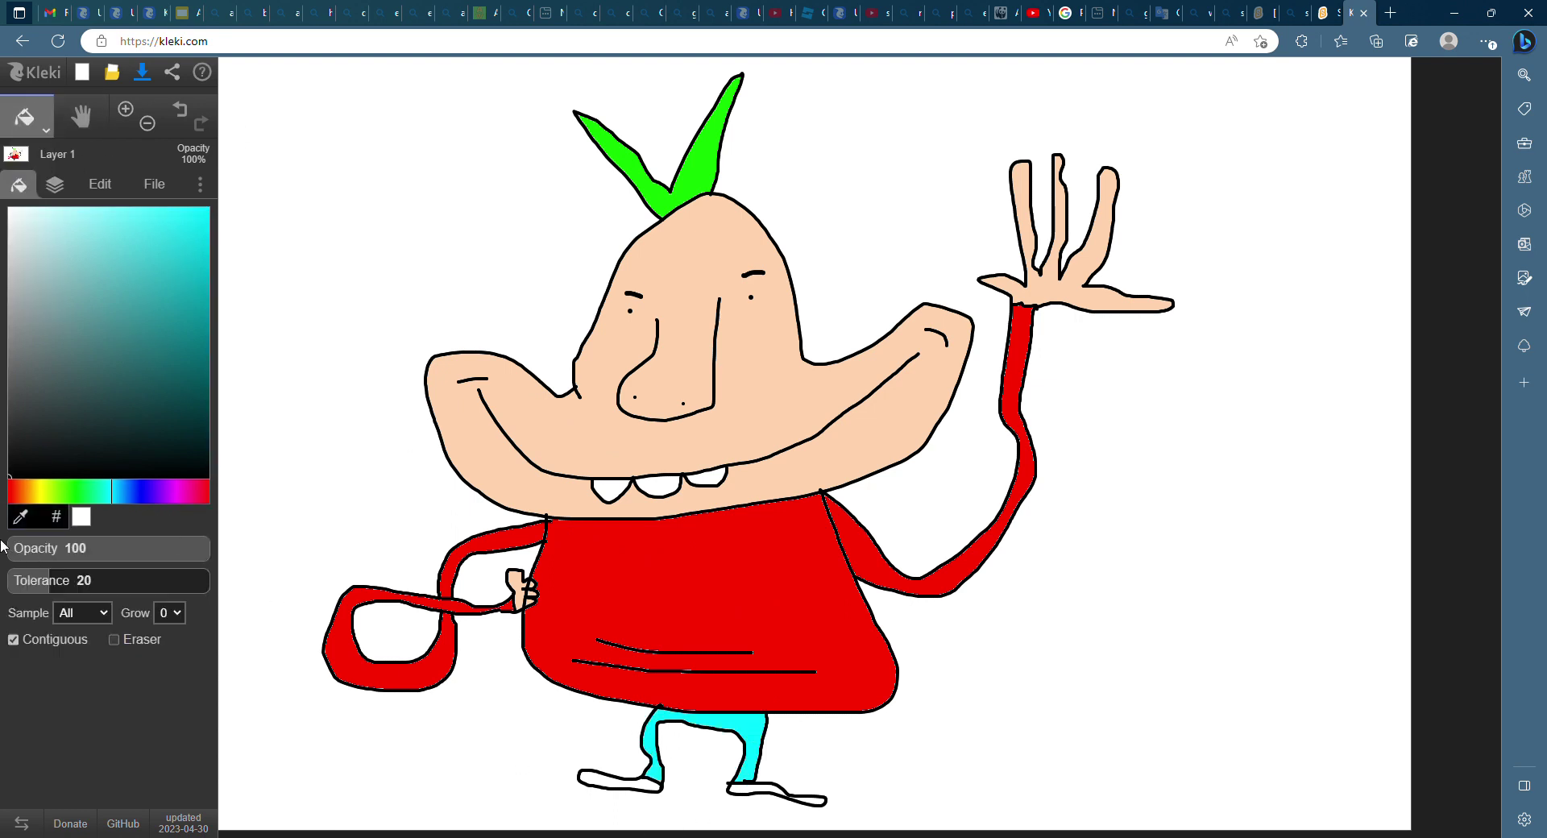
left_click(597, 783)
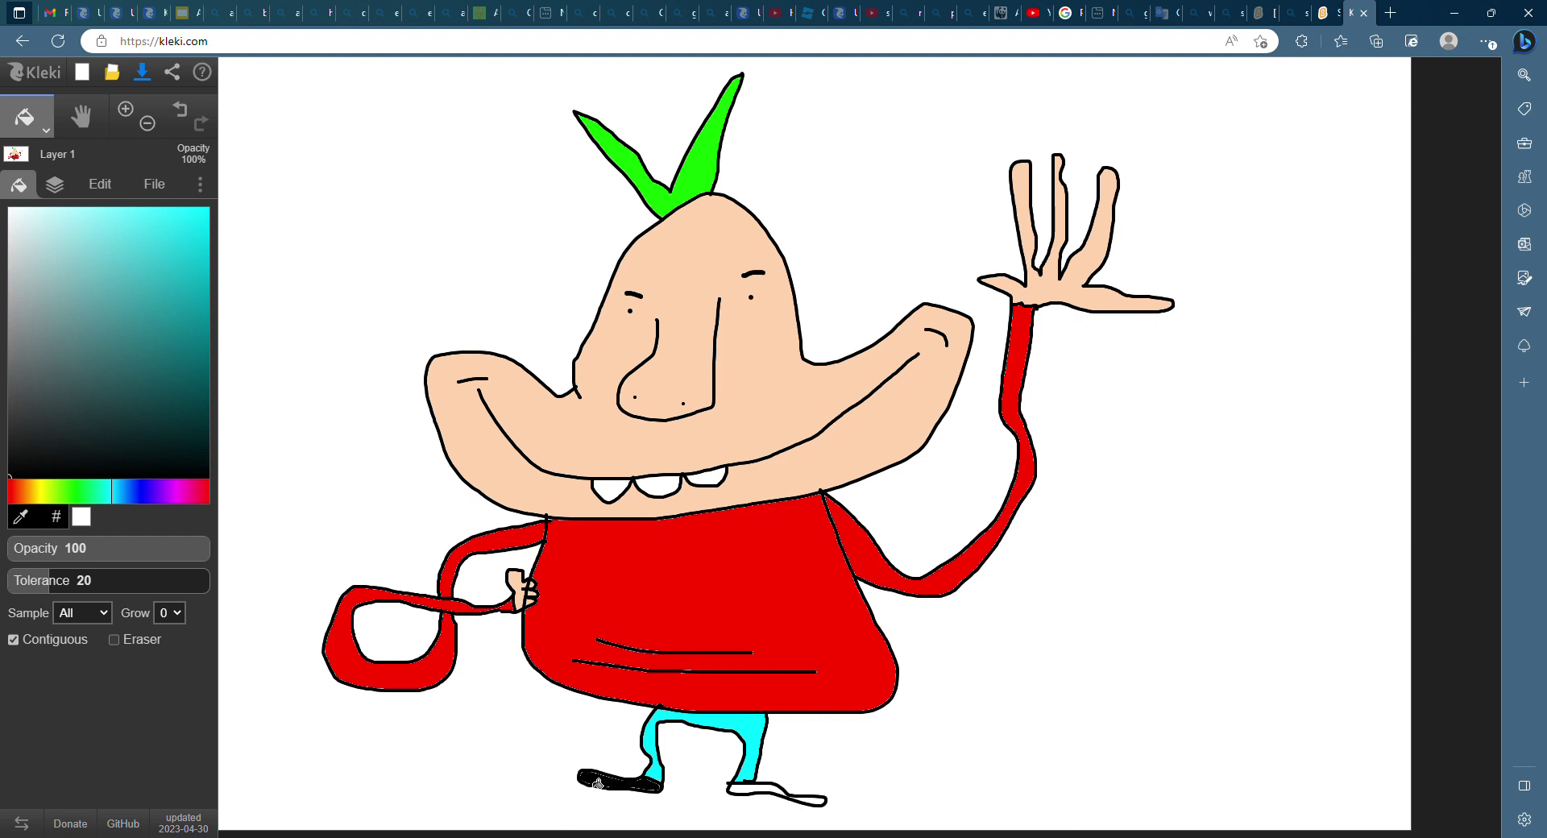
left_click(750, 796)
left_click(815, 803)
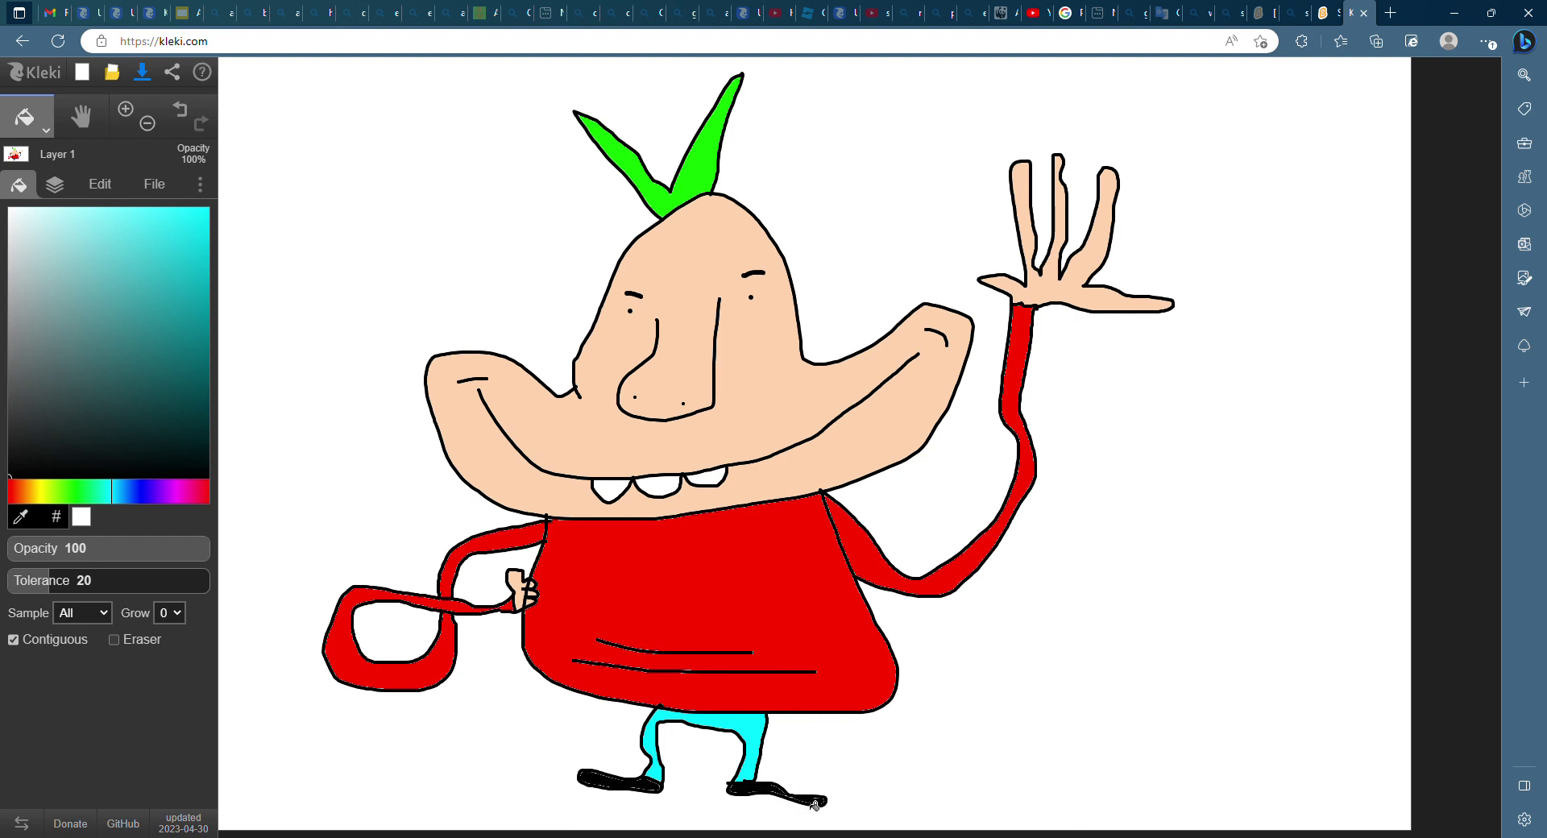